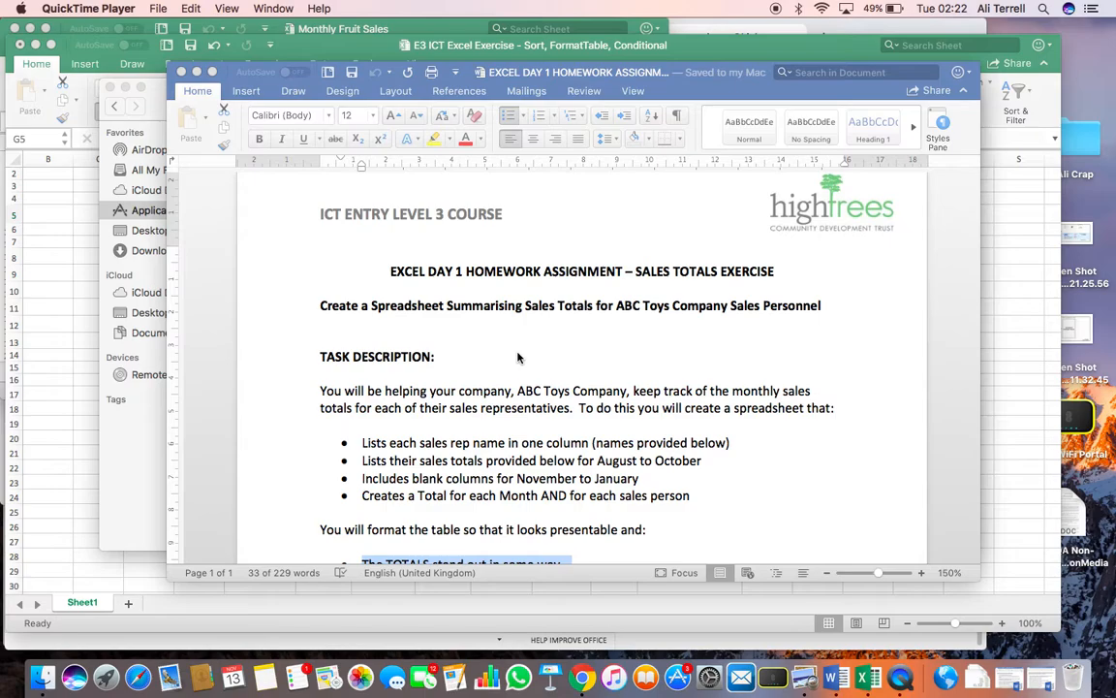
# Review the homework assignment's title, task description, formatting requirements and sales table in the Word document
pyautogui.click(391, 271)
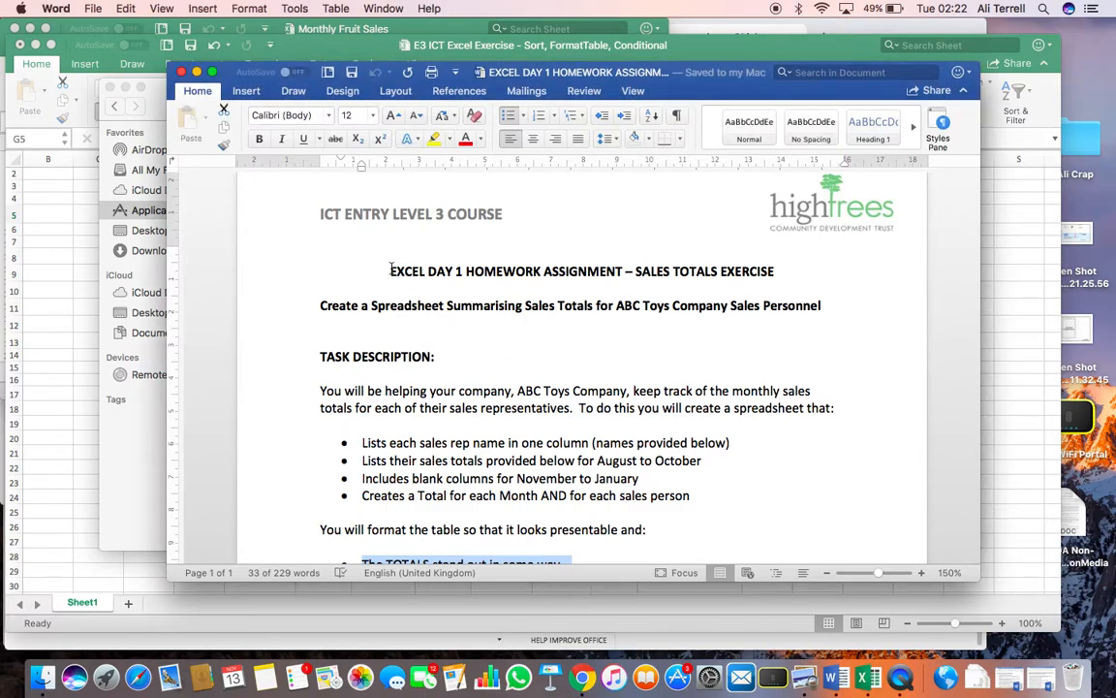
pyautogui.moveTo(391, 271); pyautogui.dragTo(774, 276)
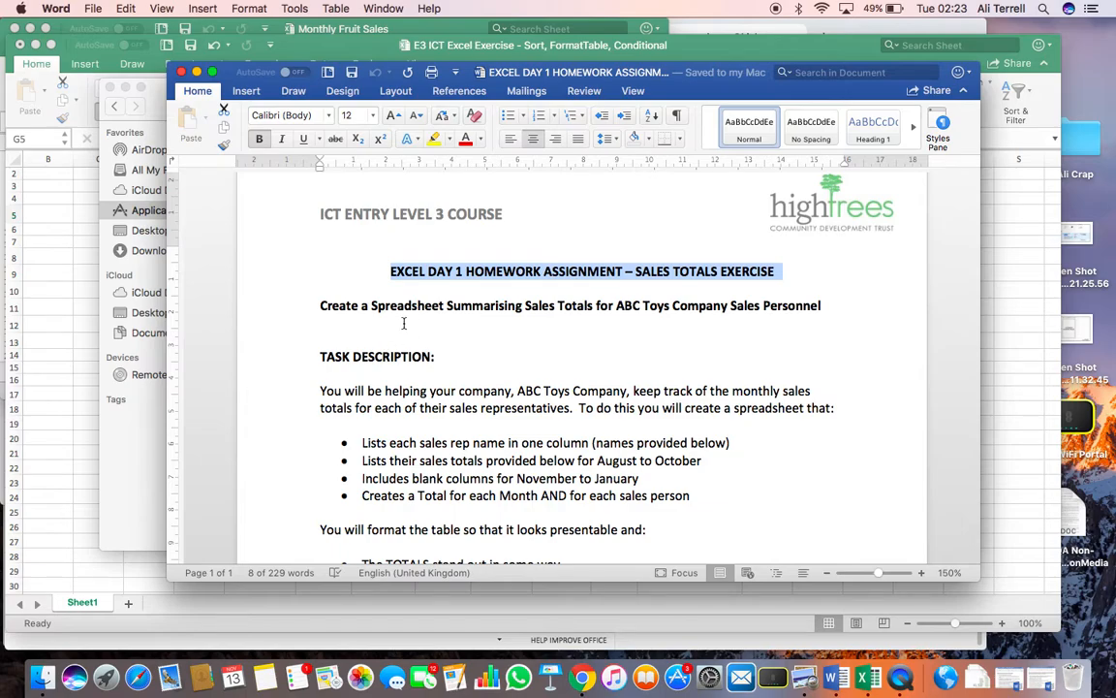
pyautogui.moveTo(321, 308); pyautogui.dragTo(794, 312)
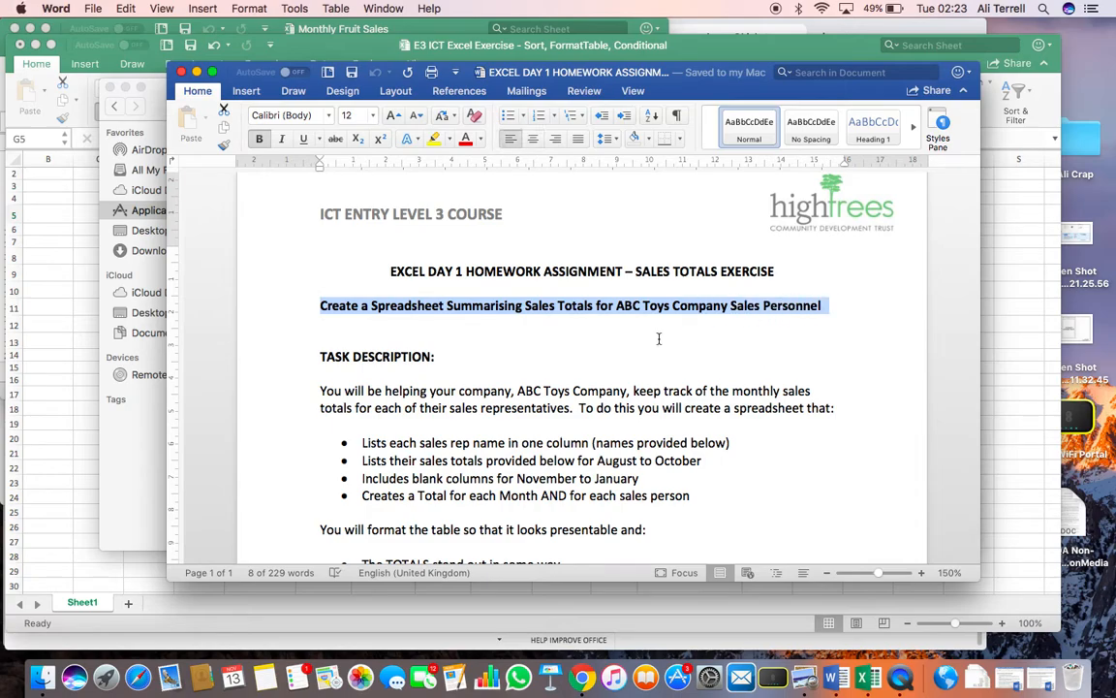
pyautogui.scroll(-5, 548, 454)
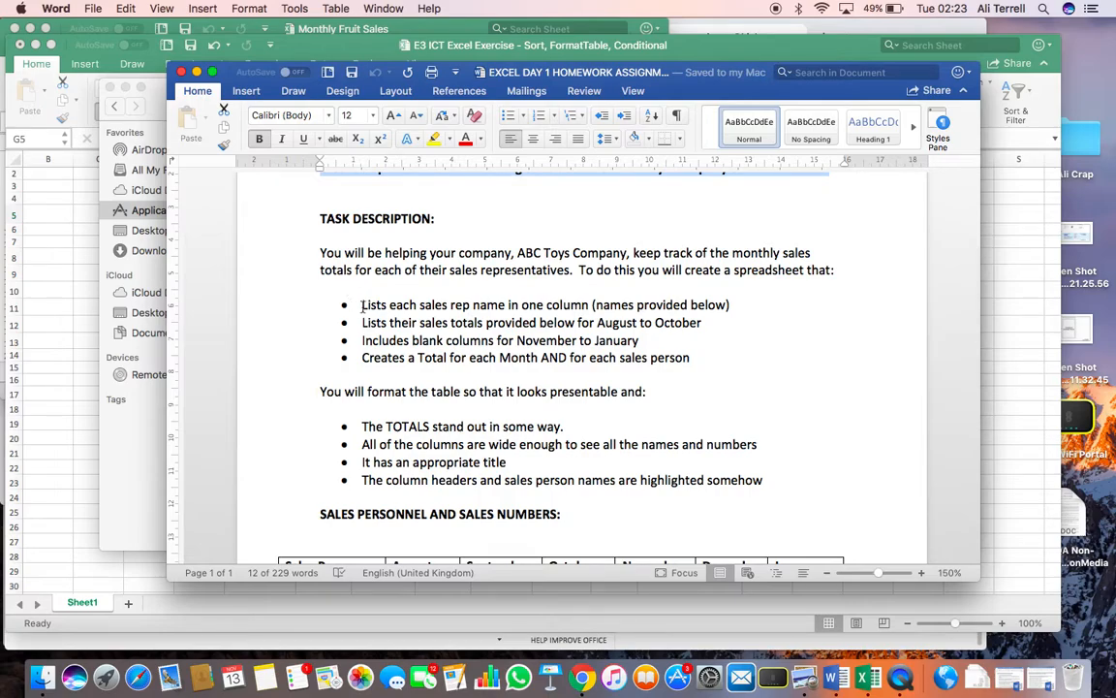
pyautogui.scroll(1, 362, 308)
pyautogui.scroll(-4, 364, 312)
pyautogui.scroll(2, 364, 315)
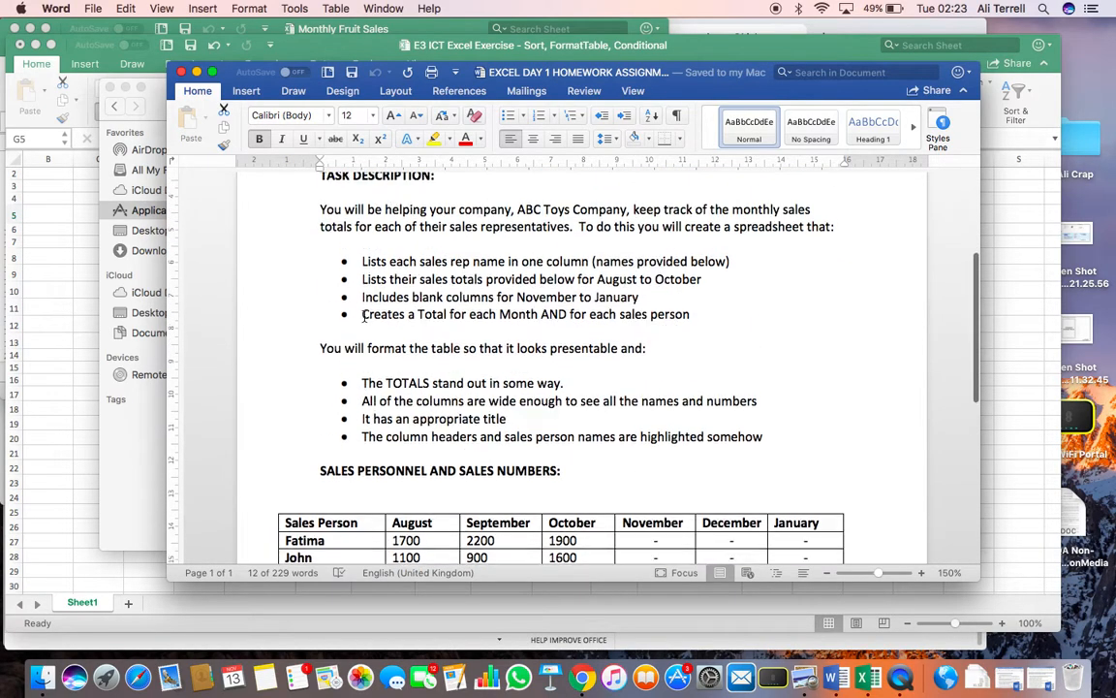
pyautogui.scroll(-2, 395, 337)
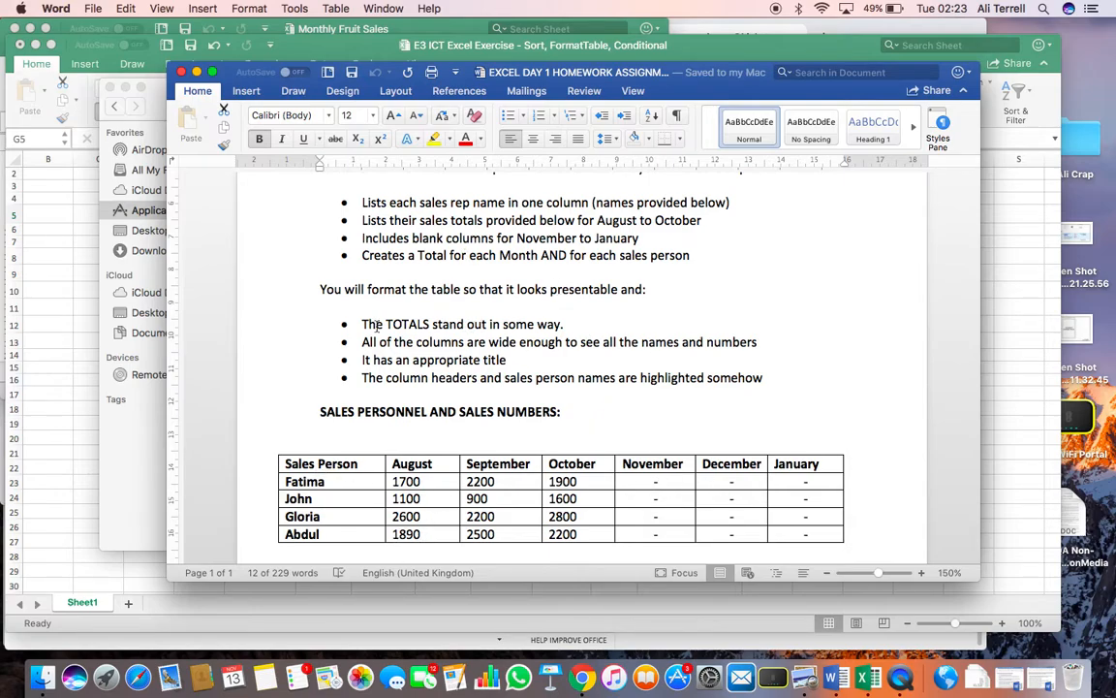
pyautogui.moveTo(362, 324); pyautogui.dragTo(663, 381)
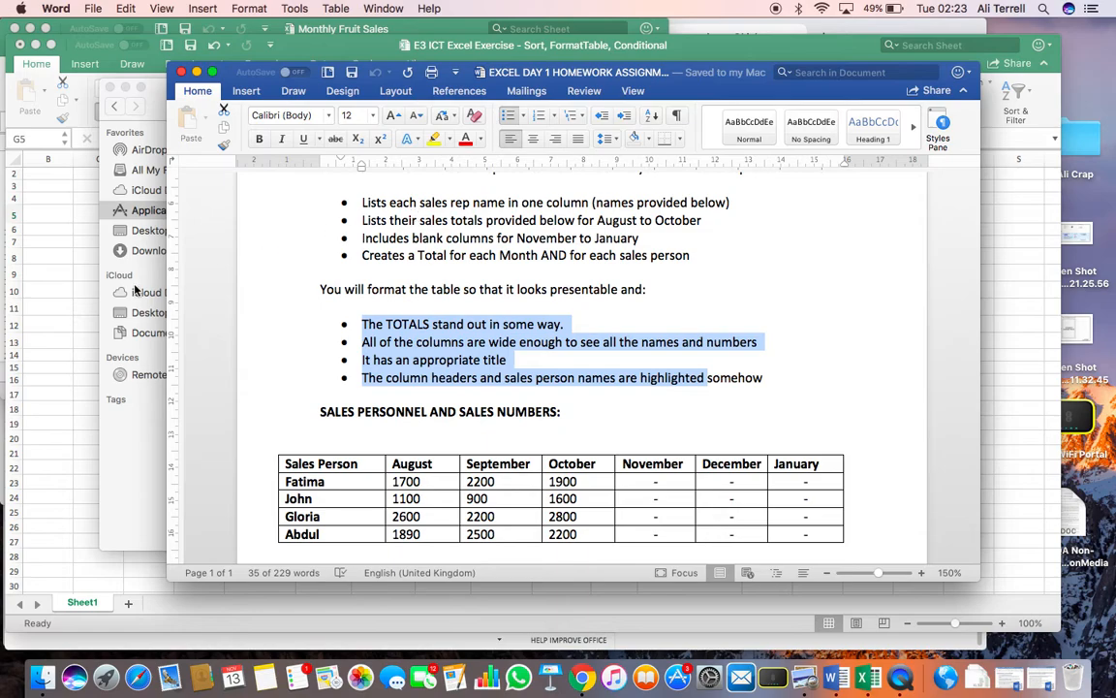
# Switch to the Excel workbook and examine its title, sales person table and the list of task requirements
pyautogui.click(64, 283)
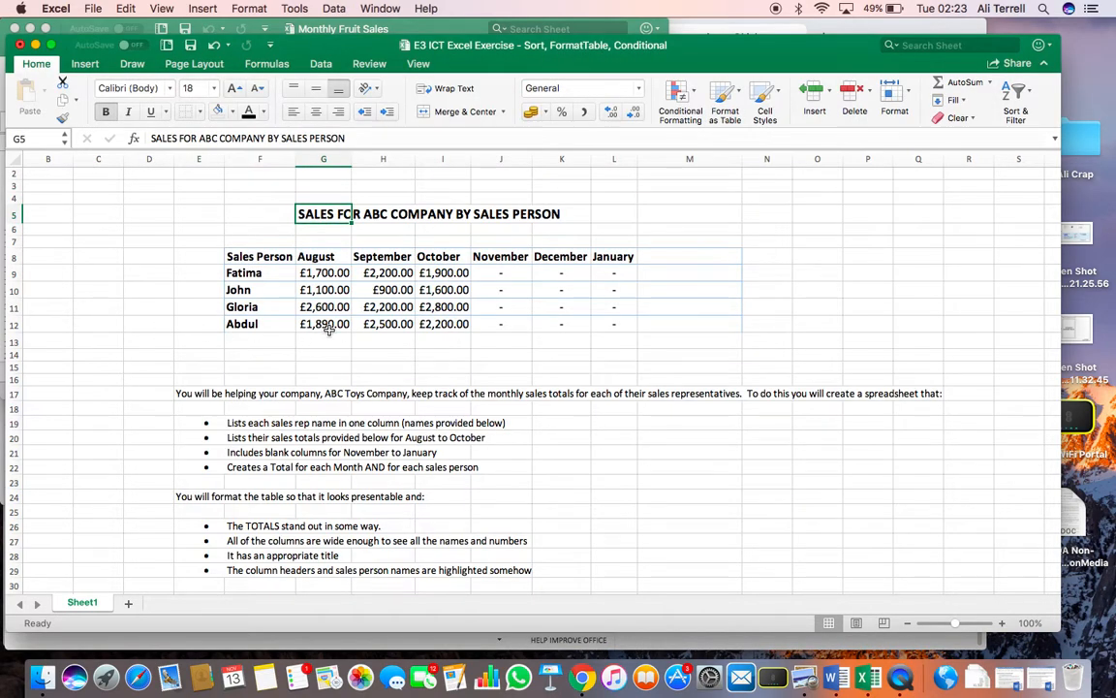
pyautogui.click(264, 275)
pyautogui.click(267, 324)
pyautogui.click(265, 273)
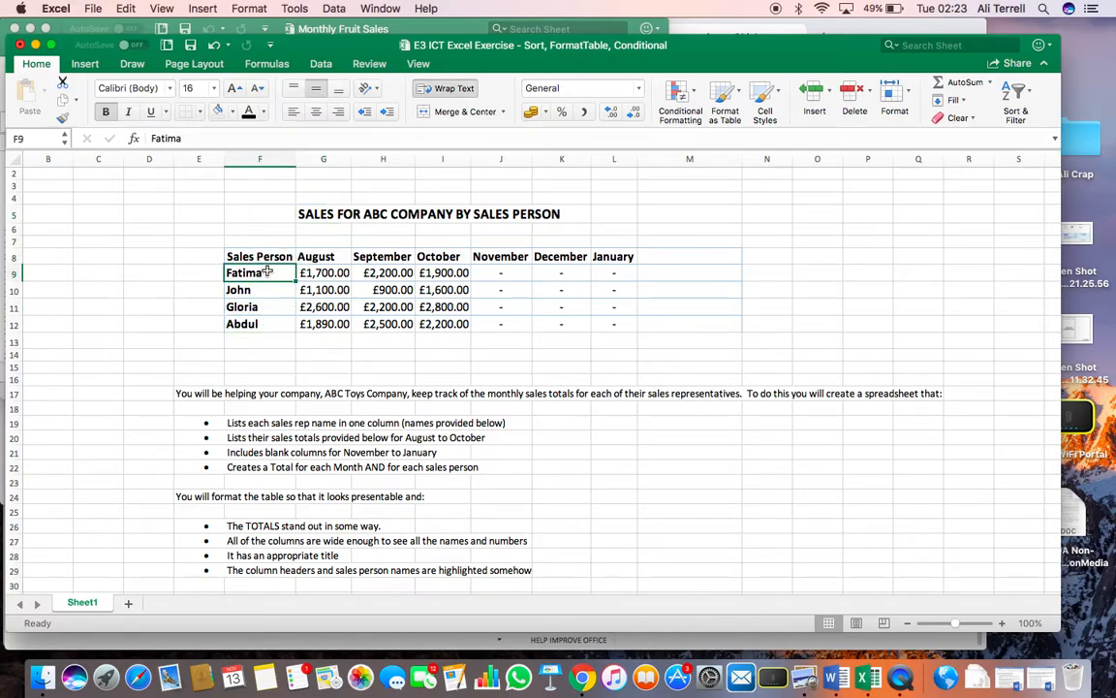
pyautogui.click(269, 256)
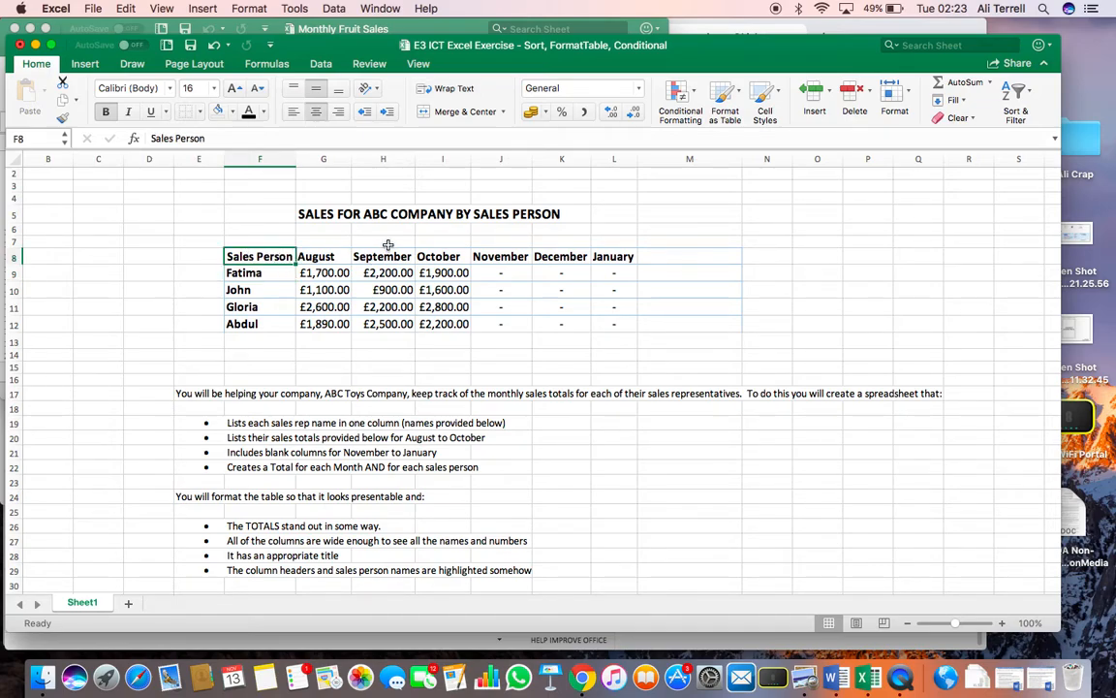
pyautogui.click(342, 214)
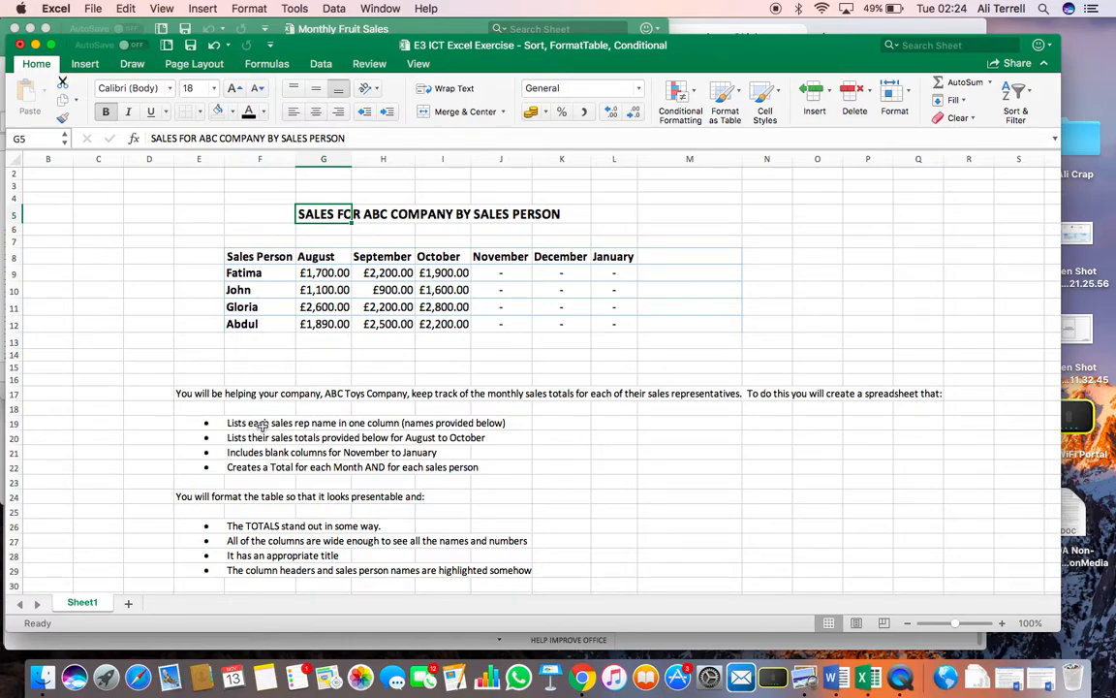
pyautogui.moveTo(242, 420); pyautogui.dragTo(472, 424)
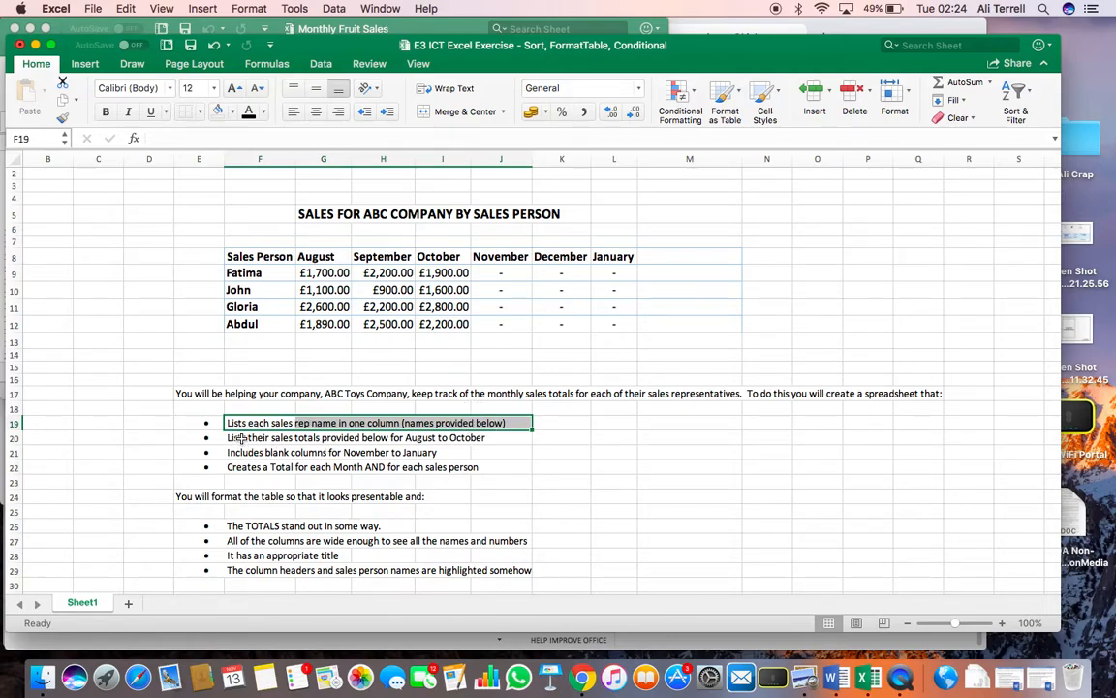
pyautogui.click(281, 438)
pyautogui.moveTo(282, 439); pyautogui.dragTo(392, 428)
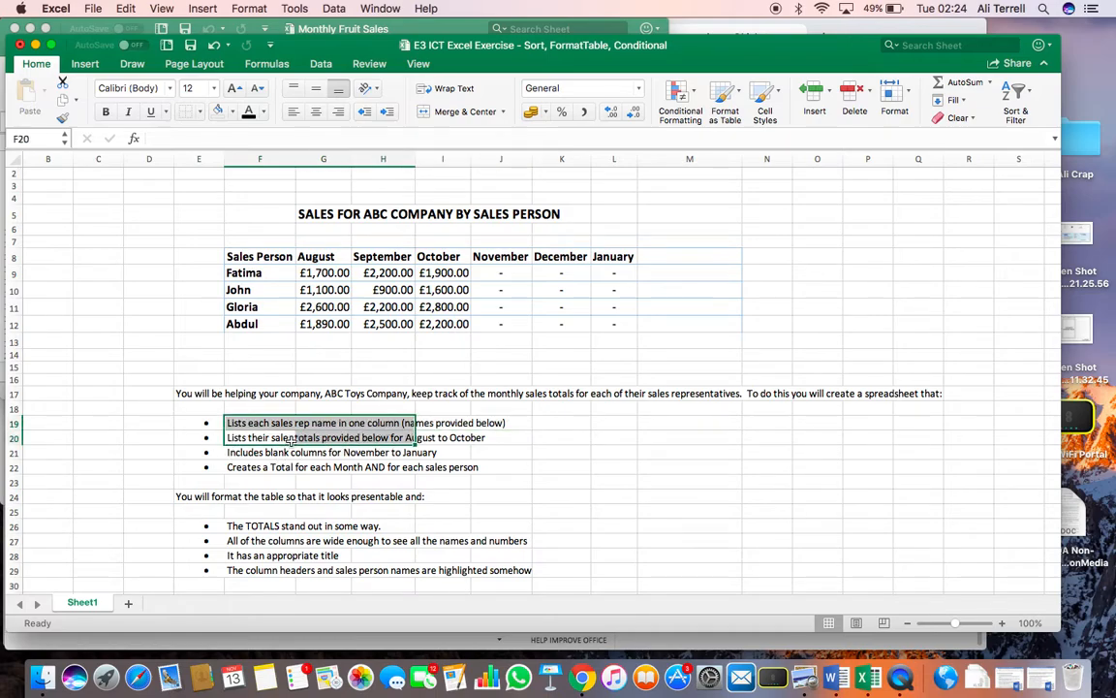
pyautogui.click(240, 454)
pyautogui.moveTo(239, 454); pyautogui.dragTo(392, 451)
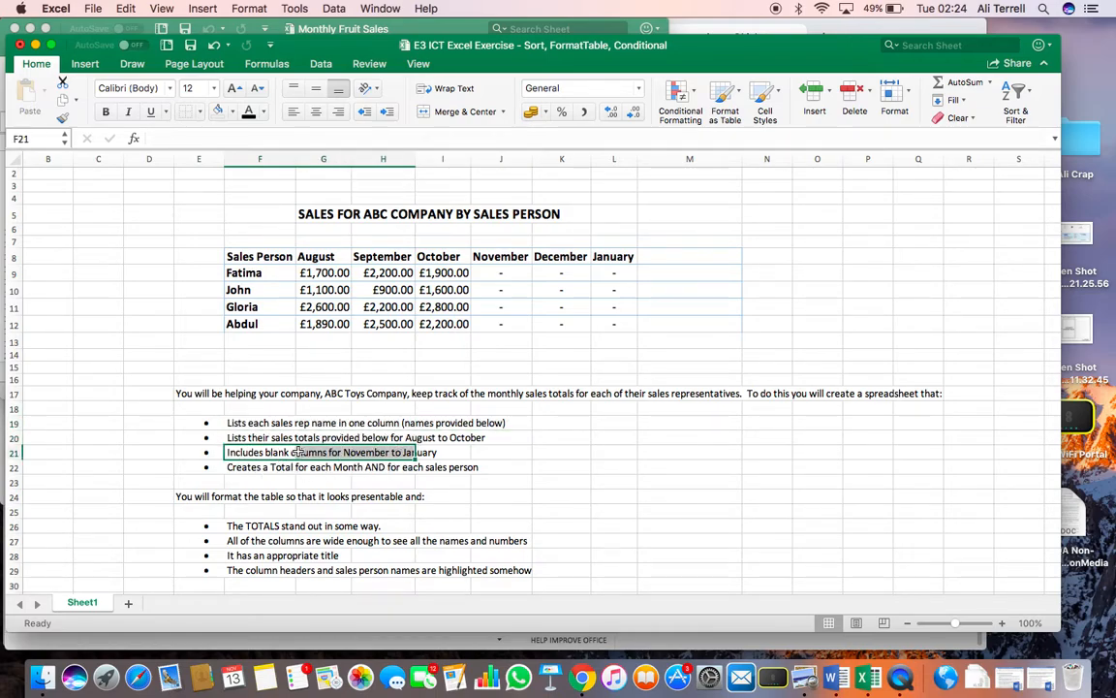
pyautogui.moveTo(247, 469); pyautogui.dragTo(451, 464)
# Enter the row label Totals in cell F13, below the last sales person
pyautogui.click(325, 339)
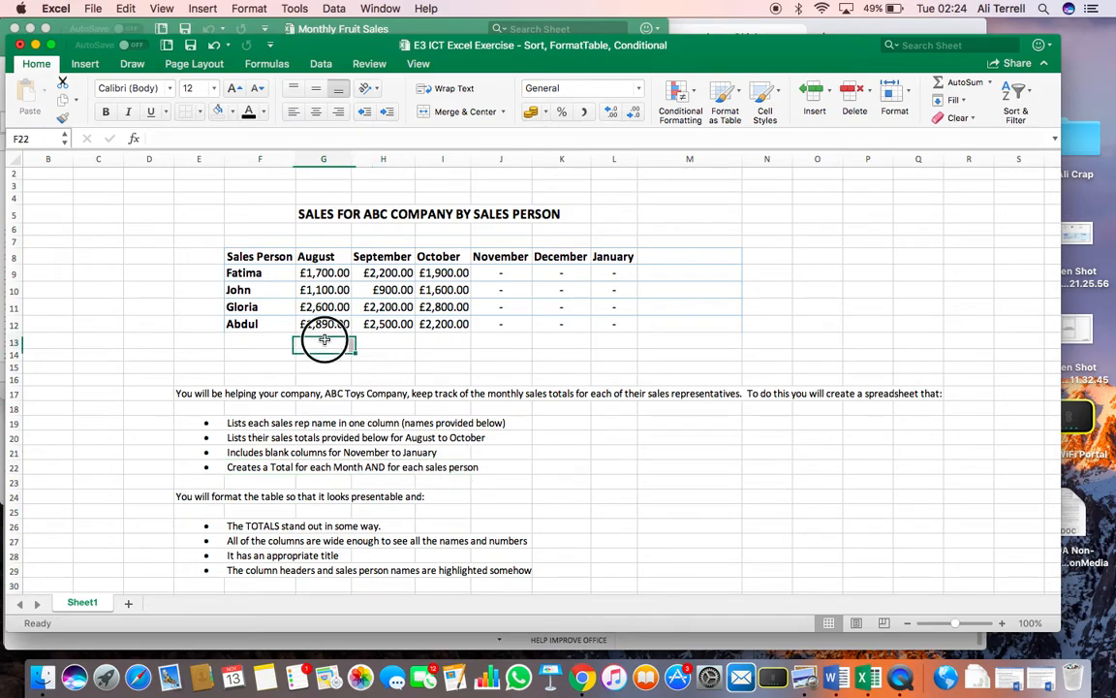
pyautogui.click(246, 336)
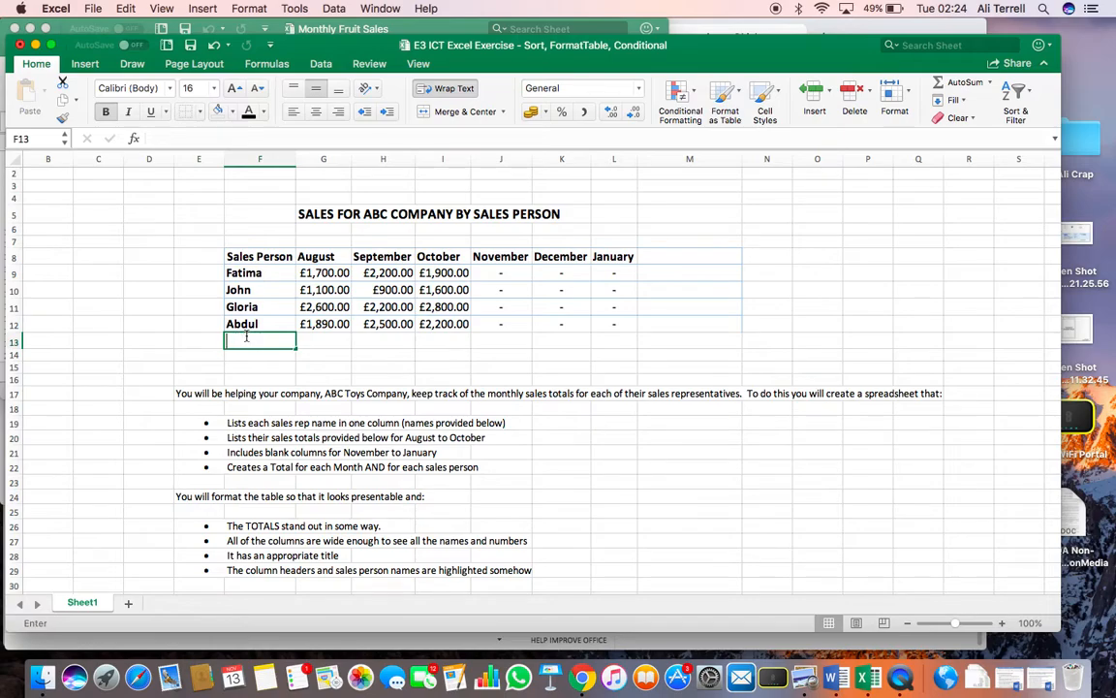
pyautogui.write('Totals')
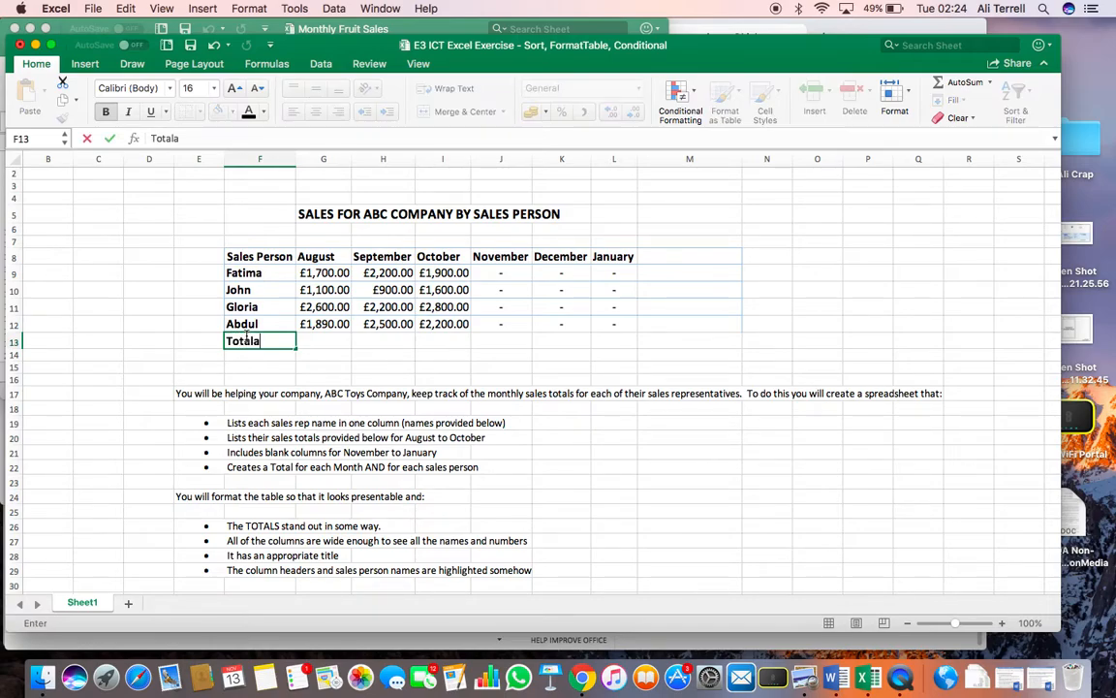
pyautogui.press('Tab')
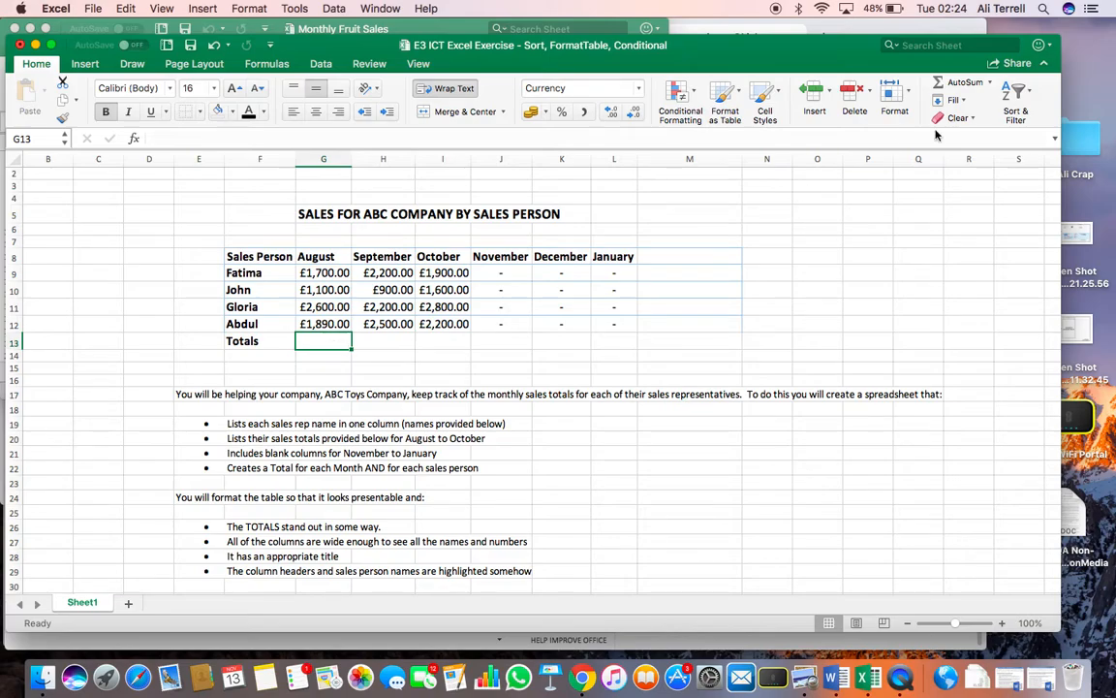
# Sum the August sales G9:G12 in G13 with AutoSum and fill the formula across to January in L13
pyautogui.click(954, 87)
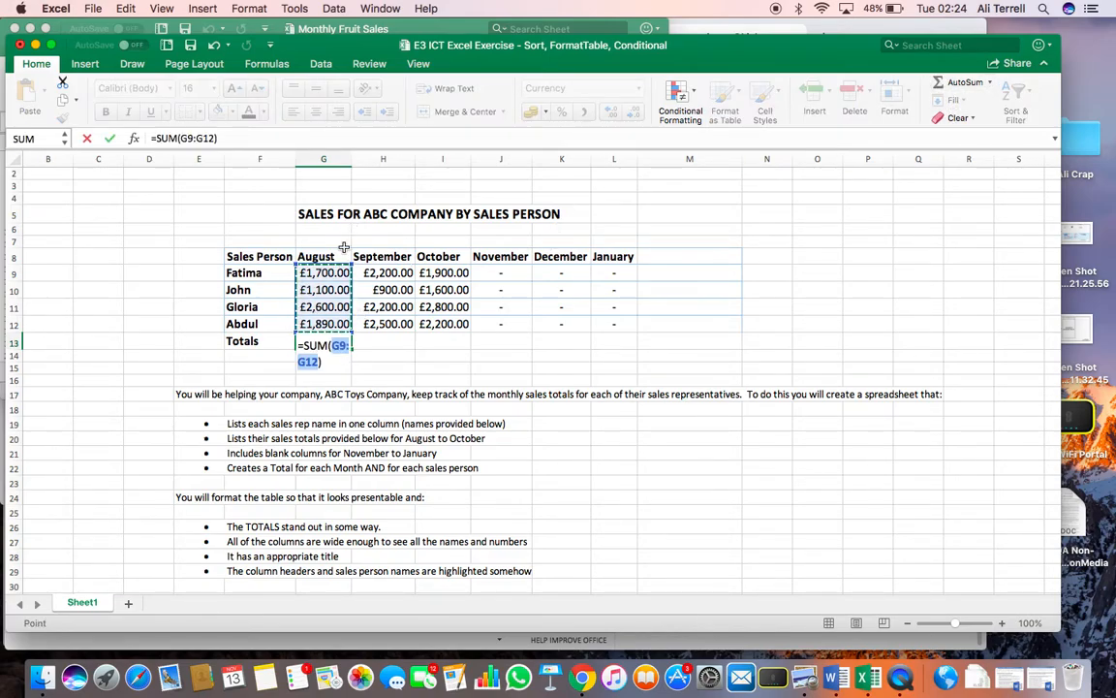
pyautogui.press('Return')
pyautogui.click(344, 344)
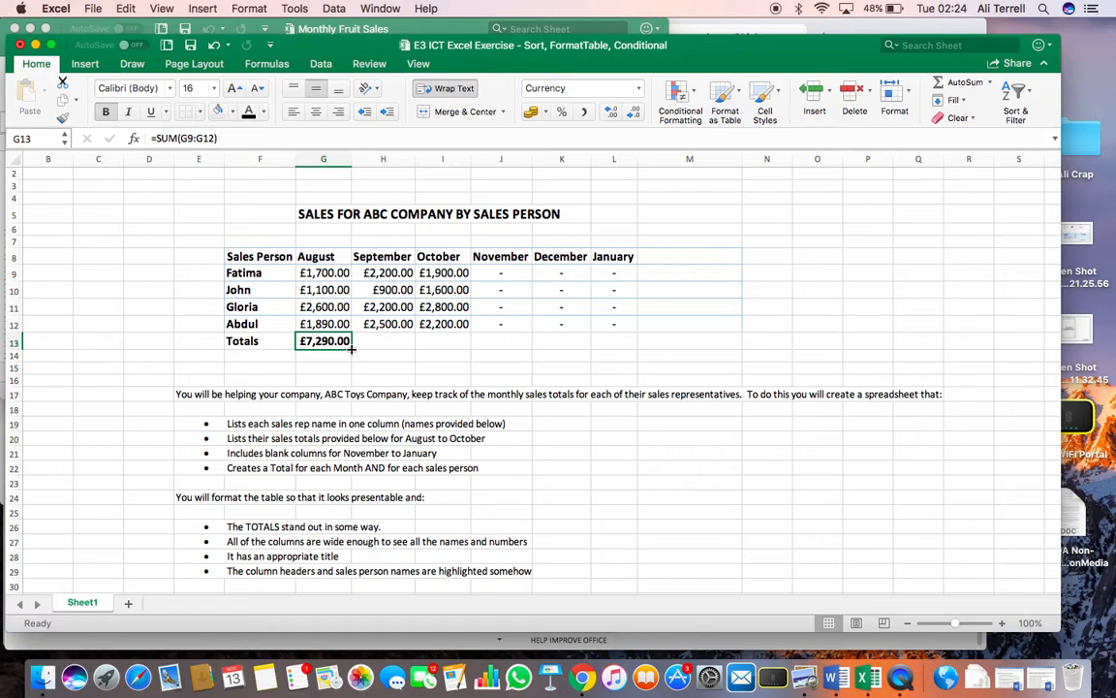
pyautogui.moveTo(352, 350); pyautogui.dragTo(616, 343)
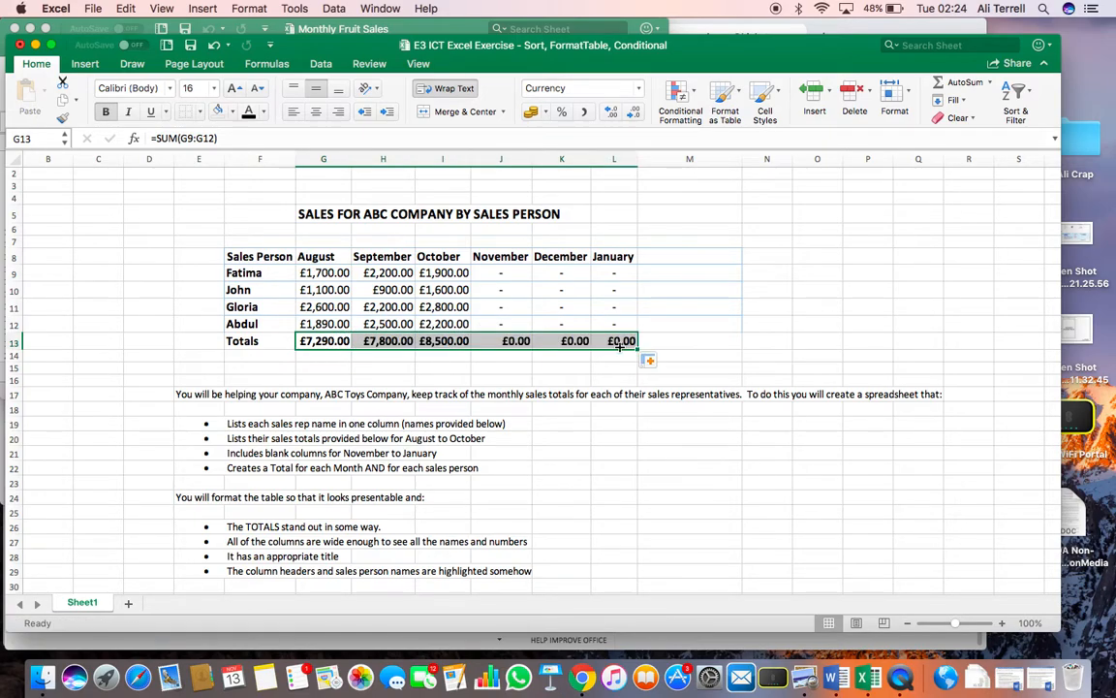
pyautogui.click(500, 370)
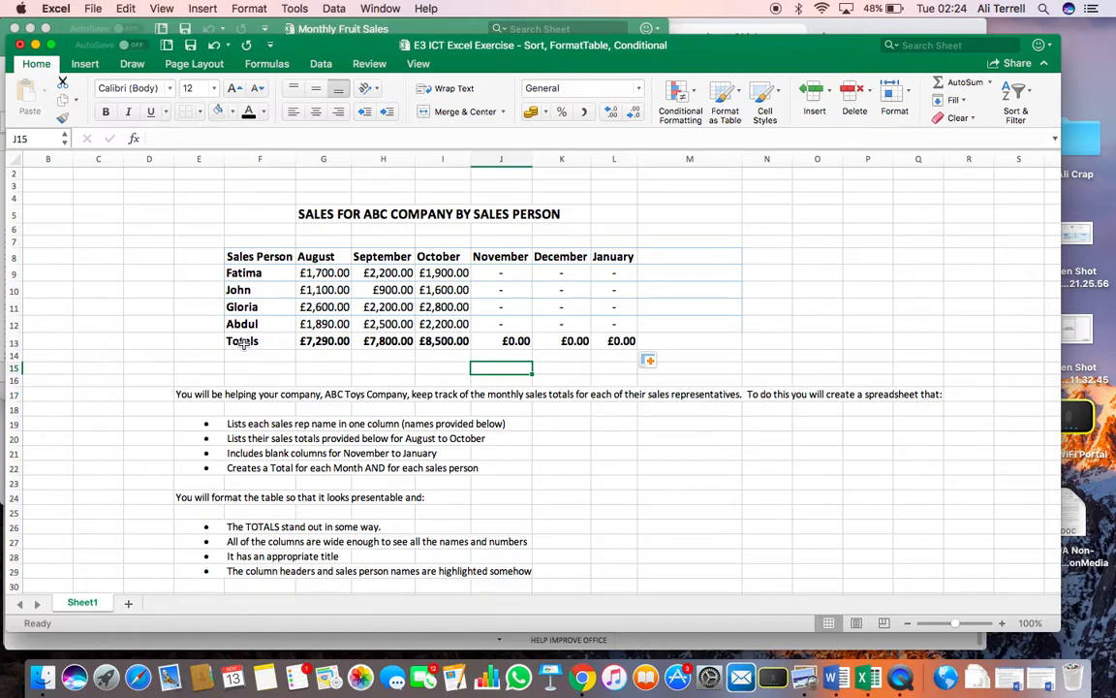
# Toggle bold formatting off and back on for the Totals row, F13 to L13
pyautogui.moveTo(238, 341); pyautogui.dragTo(616, 340)
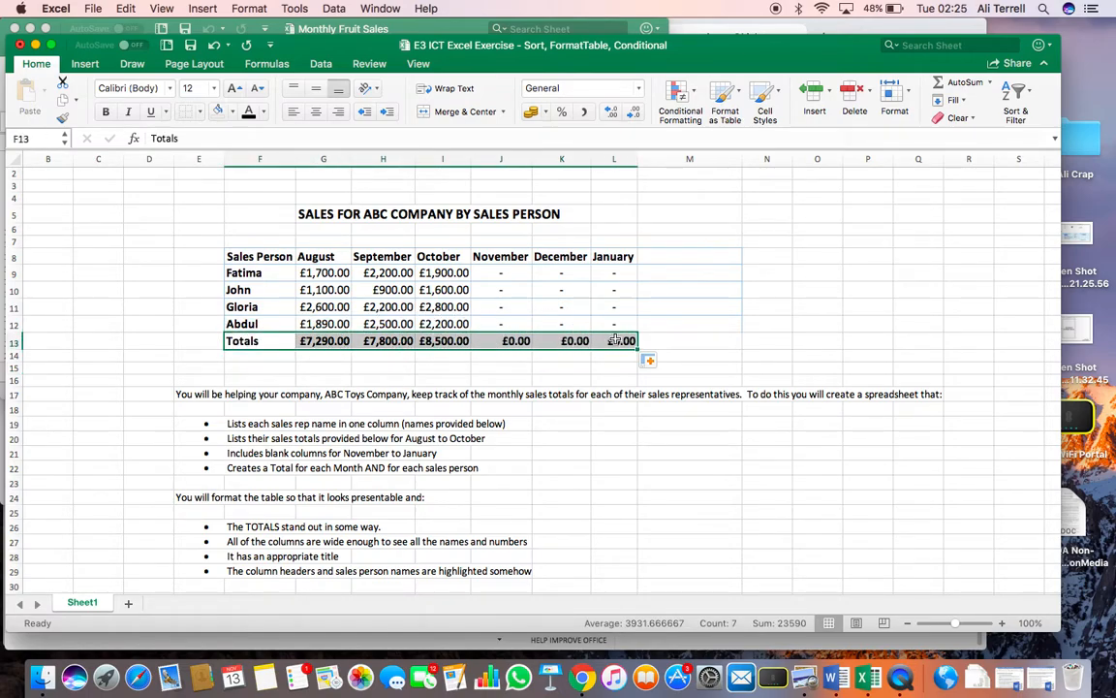
pyautogui.click(105, 112)
pyautogui.click(106, 111)
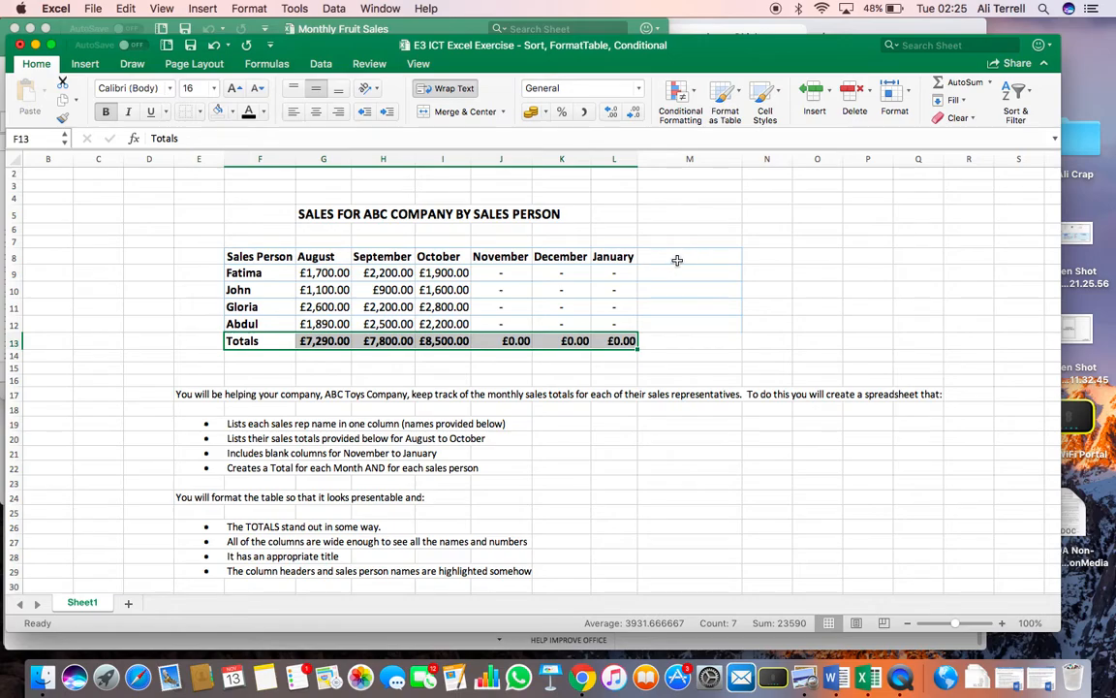
pyautogui.click(245, 274)
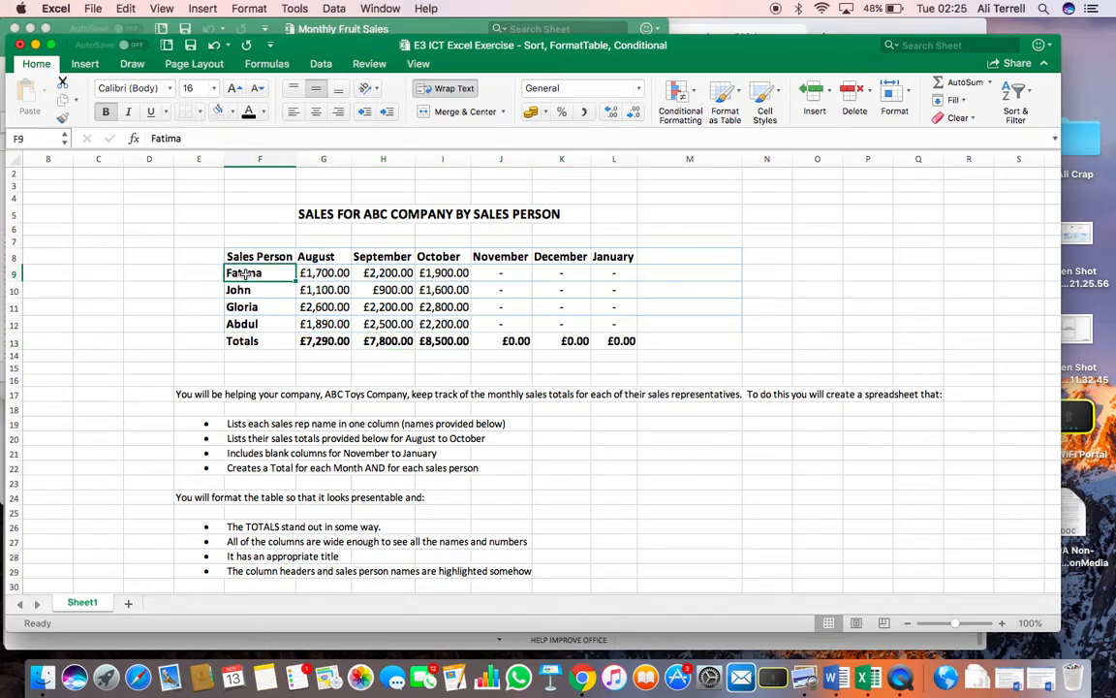
pyautogui.click(308, 273)
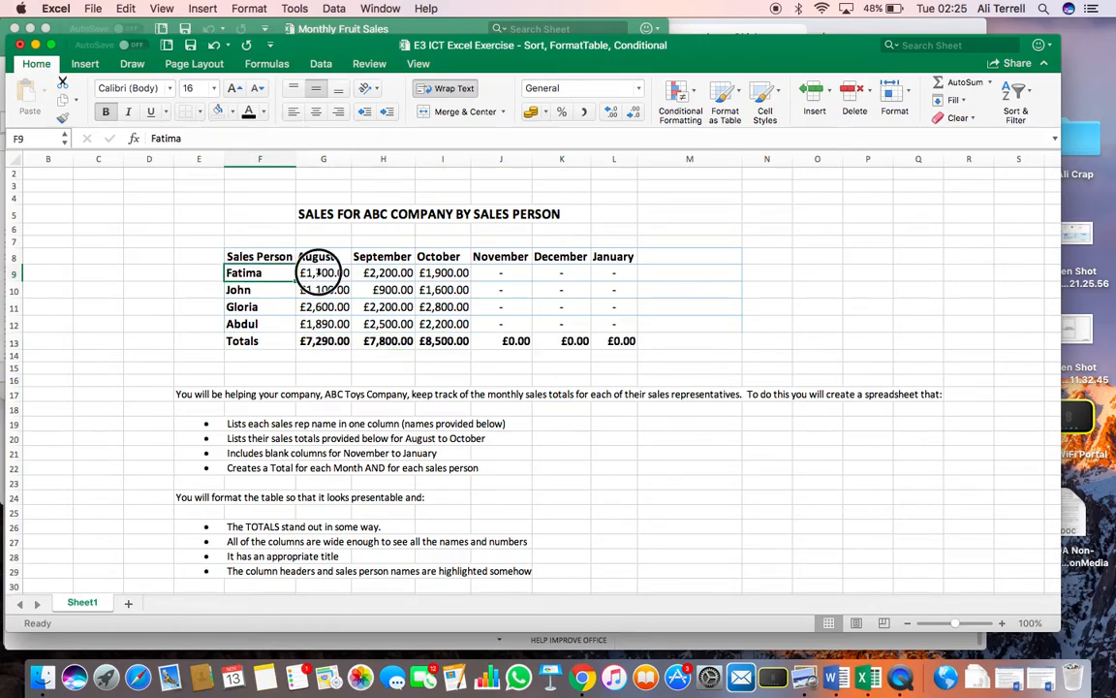
pyautogui.click(373, 274)
pyautogui.click(441, 274)
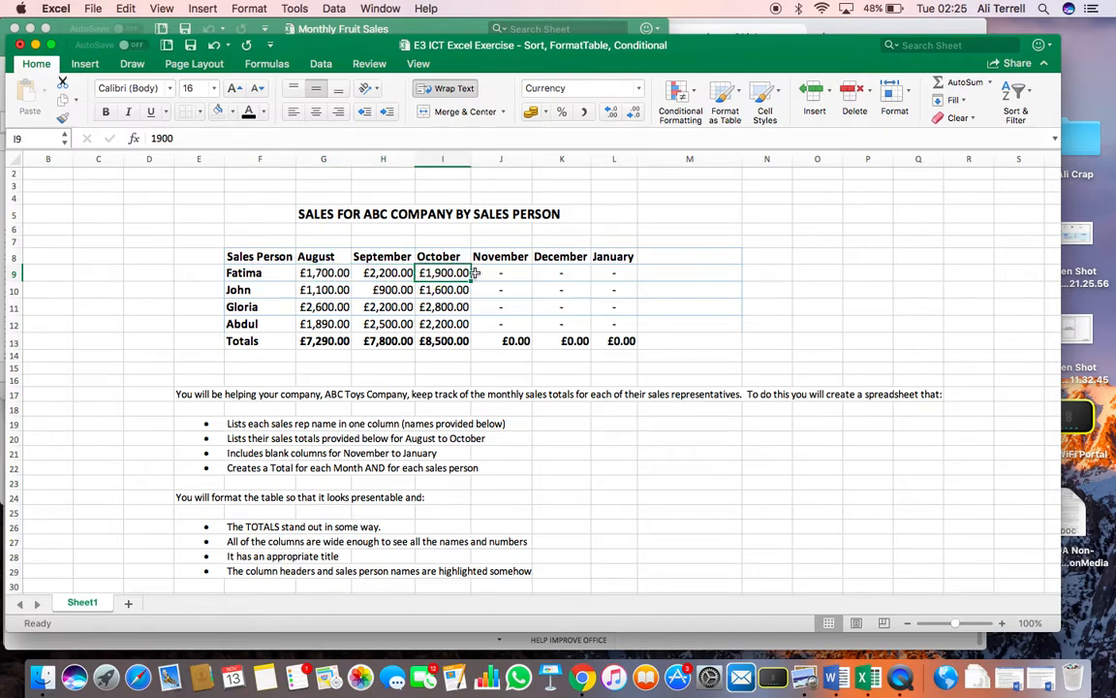
pyautogui.click(691, 271)
# Enter the column heading Salesperson Totals in cell M8, beside January
pyautogui.click(690, 254)
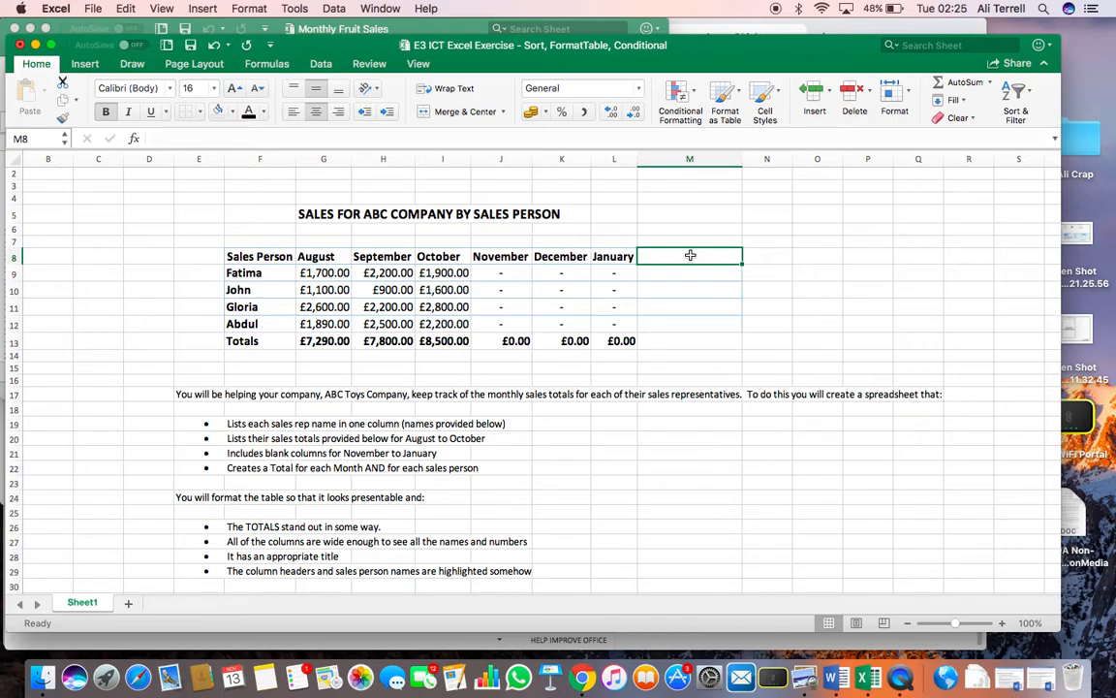
pyautogui.write('Salesperson Totals')
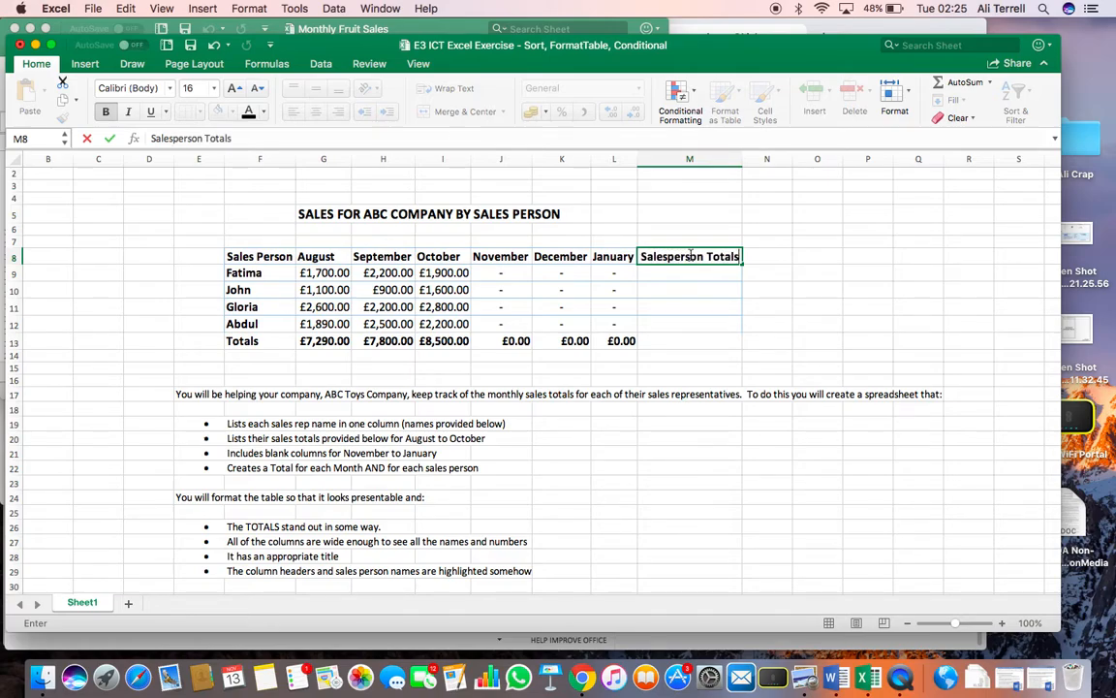
pyautogui.press('Return')
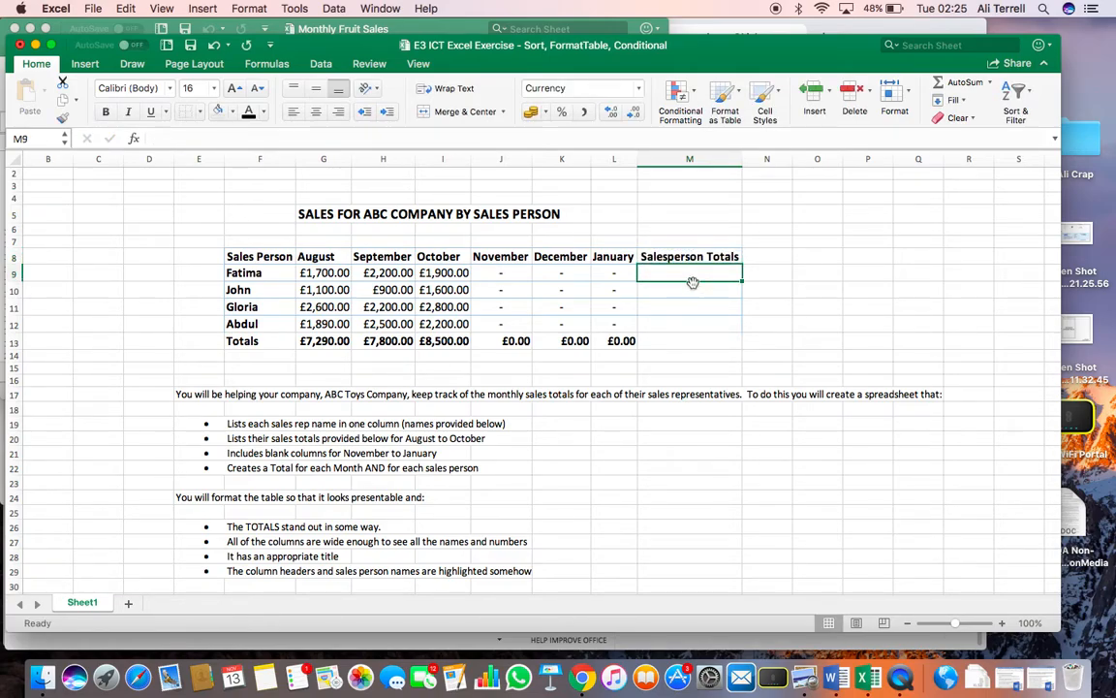
# Total the first sales person's monthly sales in M9 with a SUM formula over G9:L9 and check its range
pyautogui.write('=sum(')
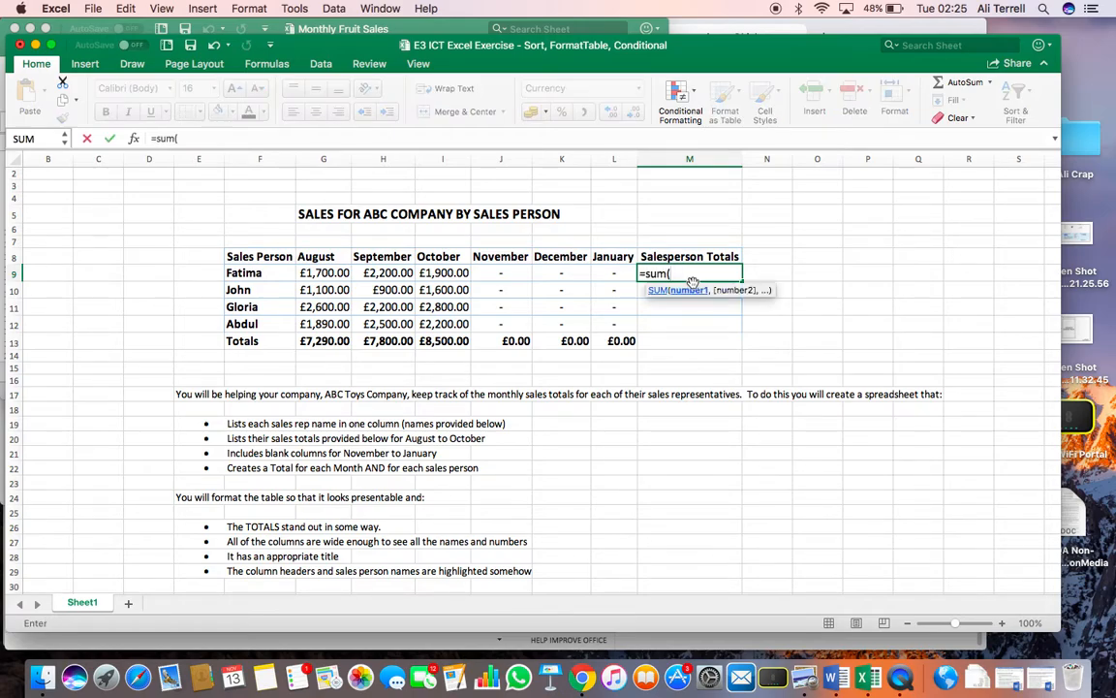
pyautogui.moveTo(308, 262); pyautogui.dragTo(601, 282)
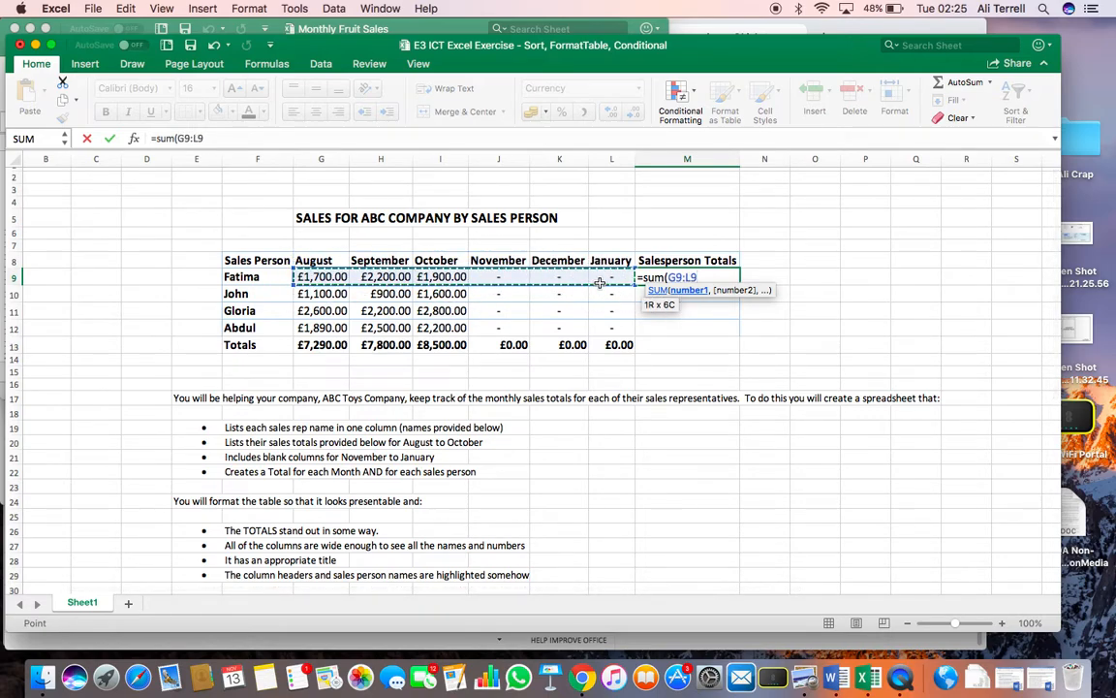
pyautogui.press('Return')
pyautogui.press('Up')
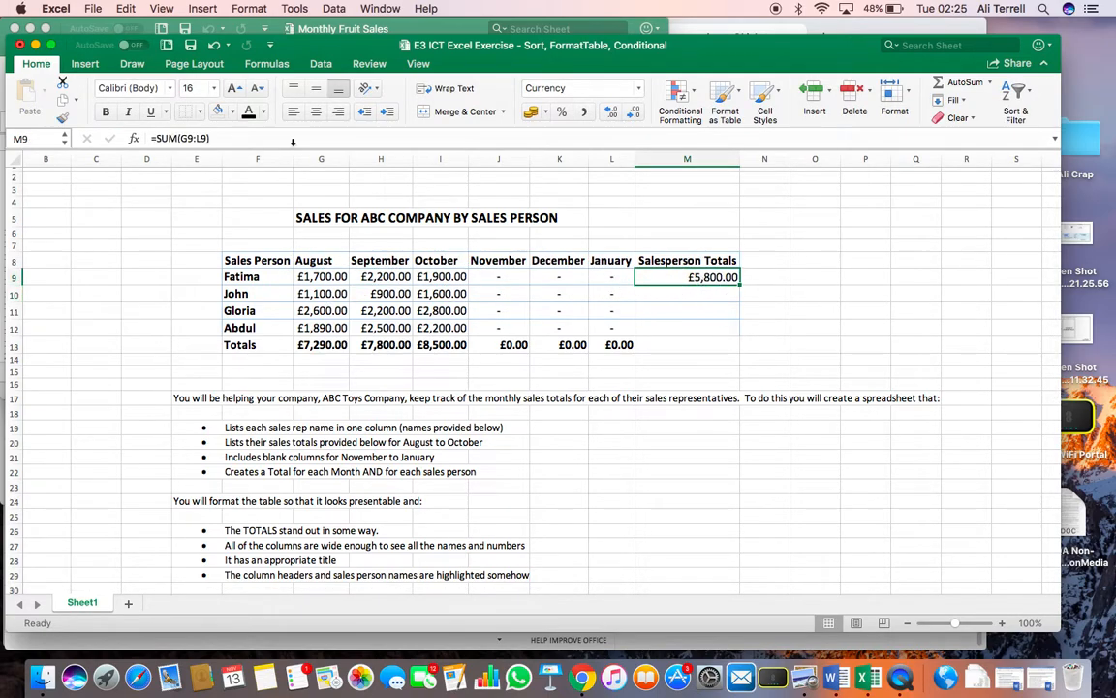
pyautogui.click(223, 138)
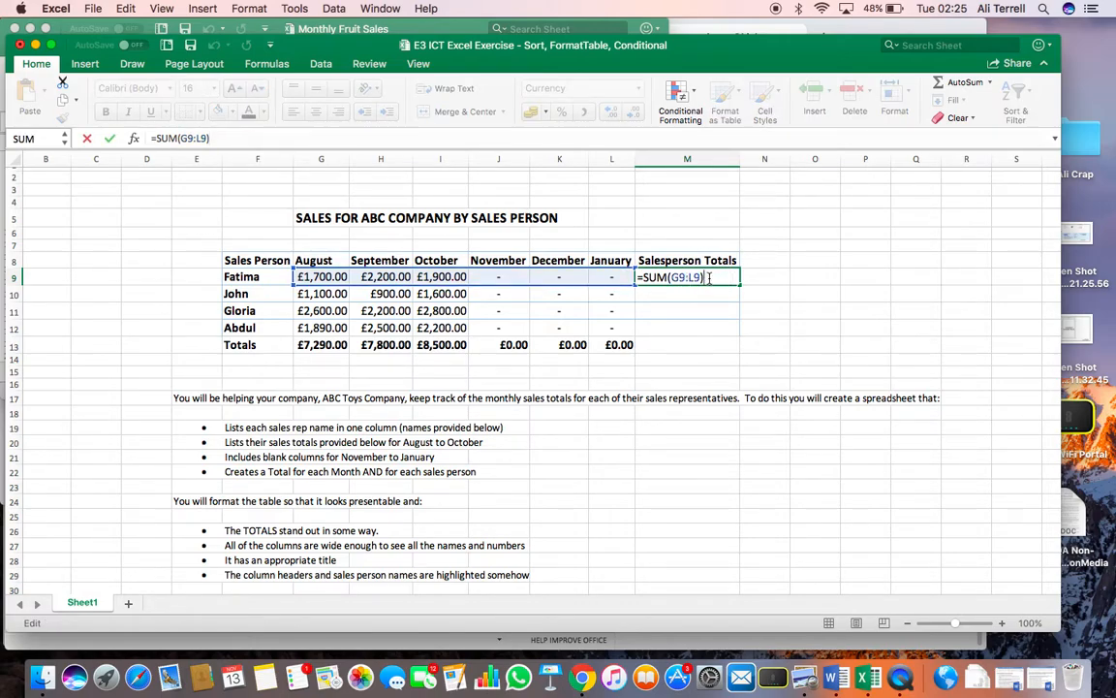
pyautogui.click(745, 315)
pyautogui.click(734, 282)
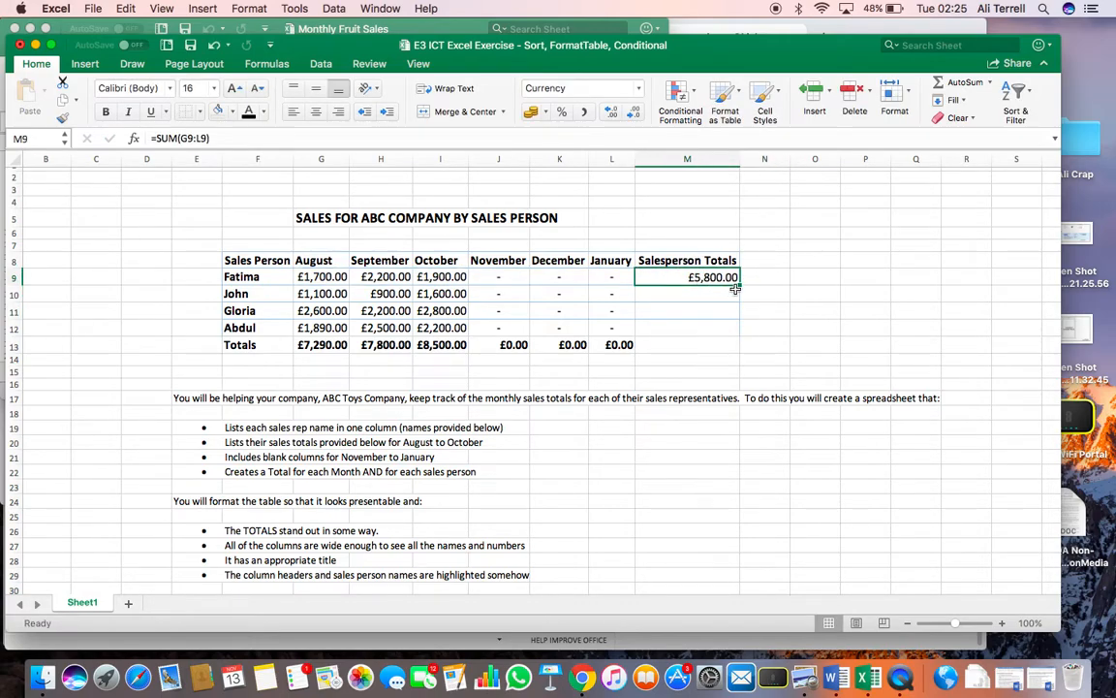
# Fill the SUM formula in M9 down through the sales person rows to M12 and on into the Totals row, M13
pyautogui.moveTo(741, 286); pyautogui.dragTo(739, 329)
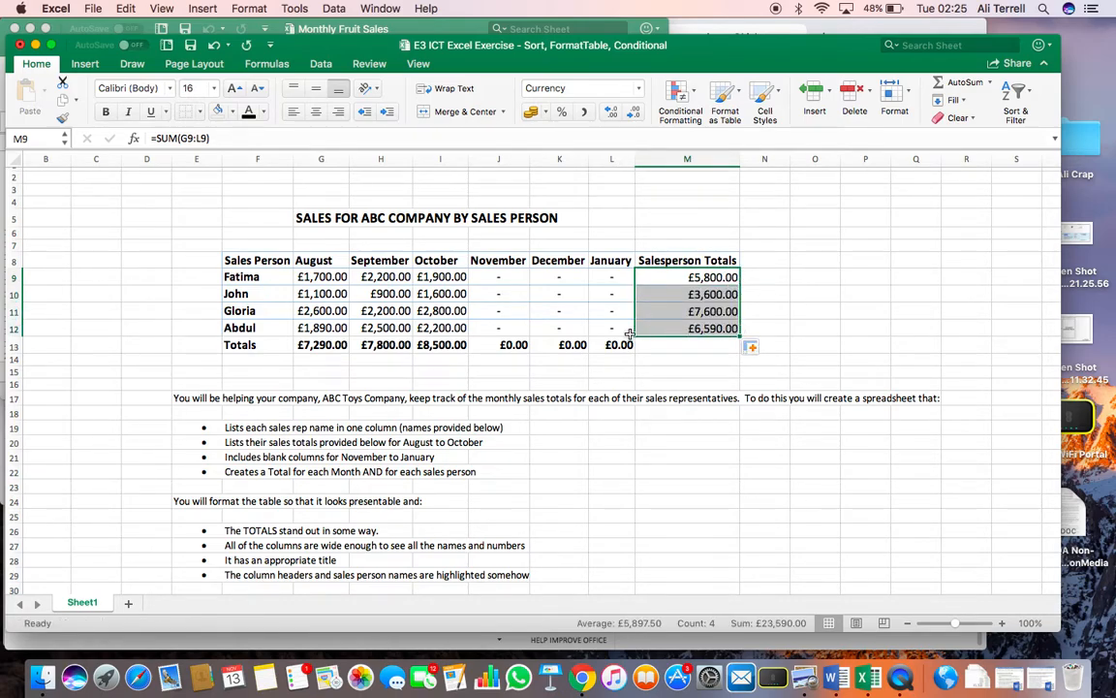
pyautogui.click(718, 328)
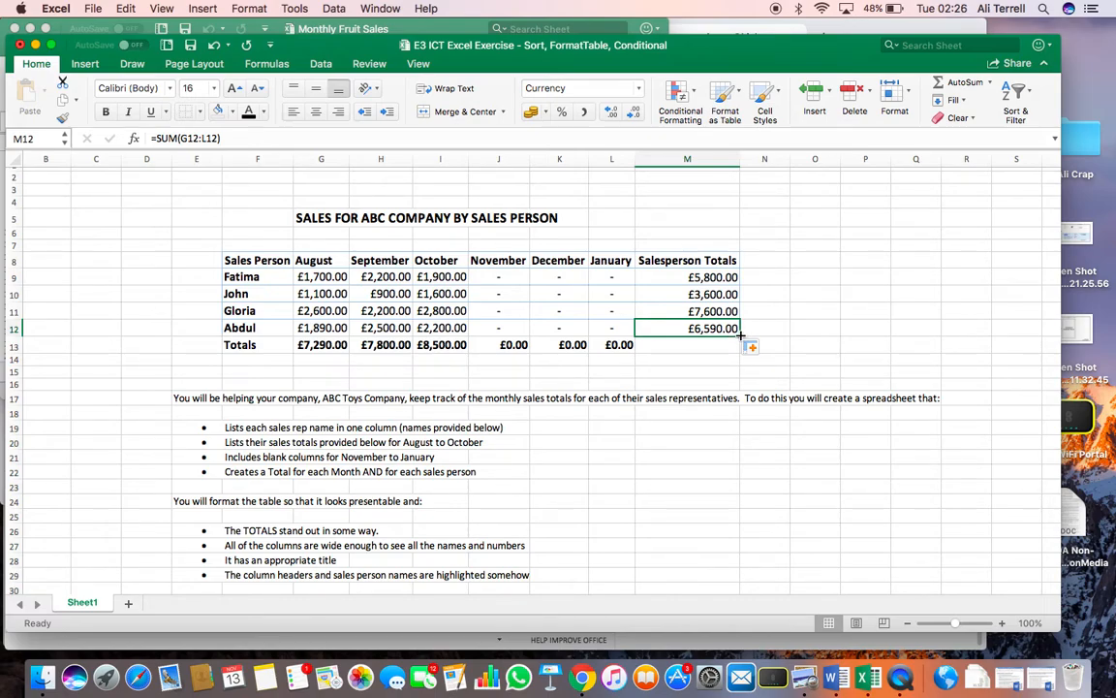
pyautogui.moveTo(740, 334); pyautogui.dragTo(736, 352)
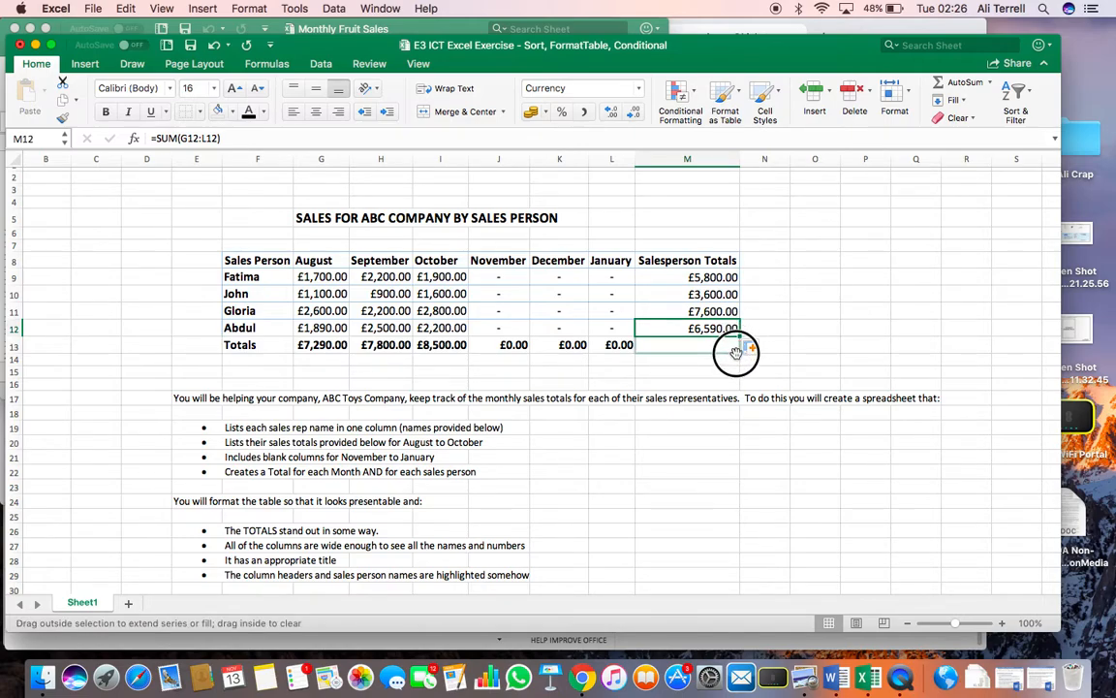
pyautogui.moveTo(735, 352); pyautogui.dragTo(737, 351)
pyautogui.click(708, 349)
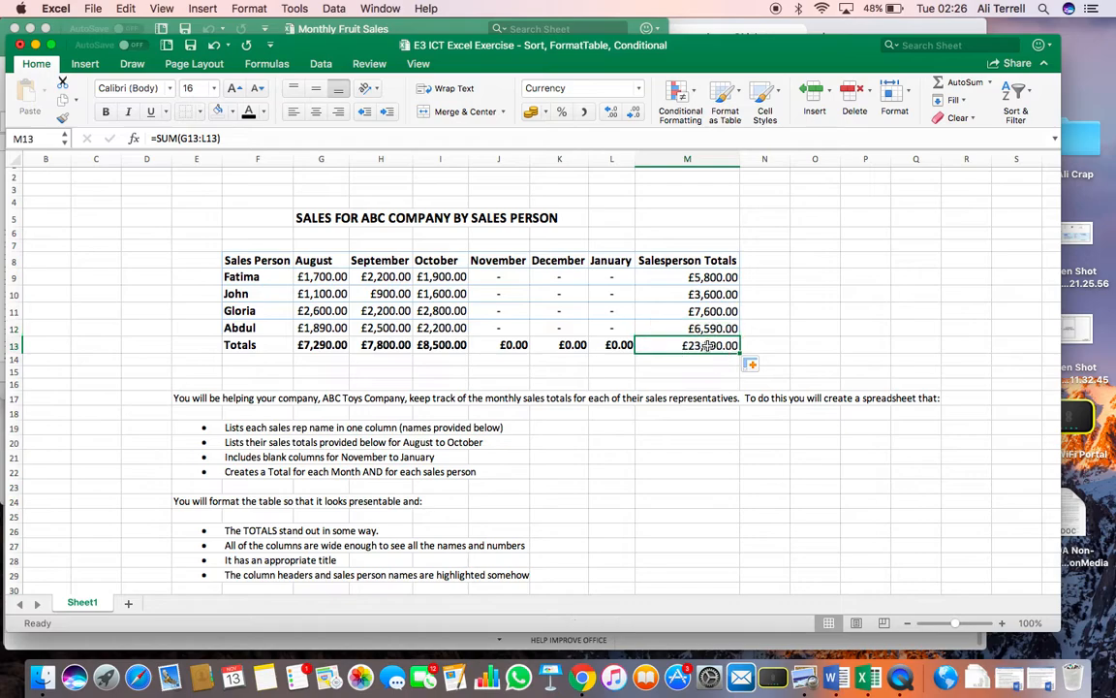
# Check the SUM formulas in M12 and M13 against the ranges they add up, G12:L12 and G13:L13
pyautogui.press('Up')
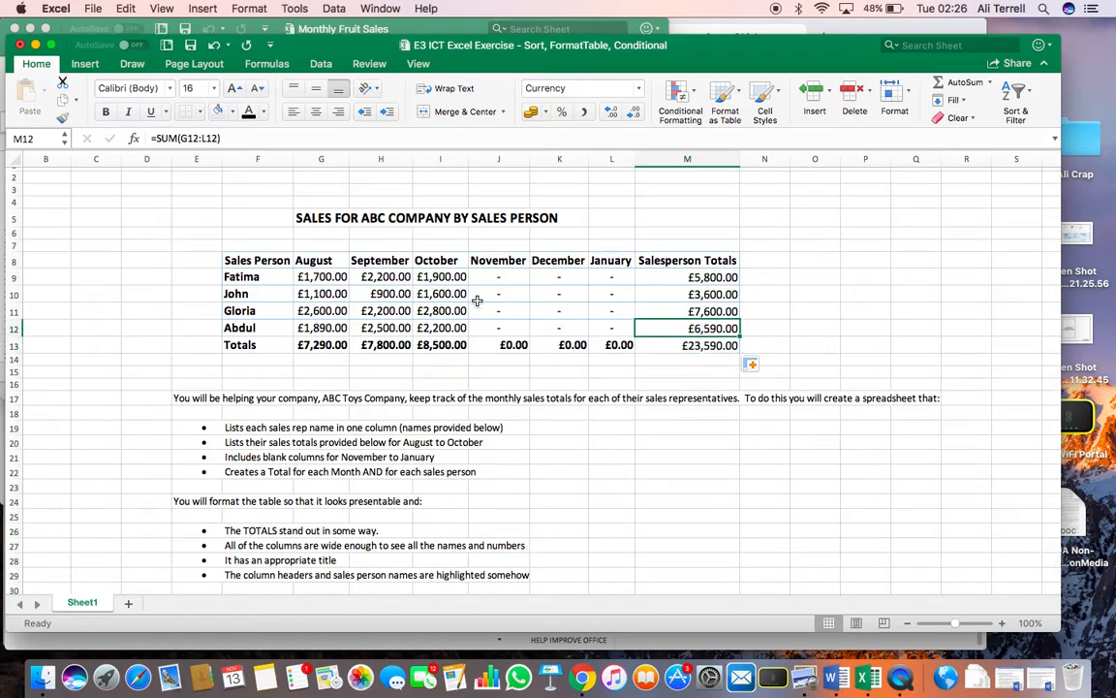
pyautogui.moveTo(308, 327); pyautogui.dragTo(611, 328)
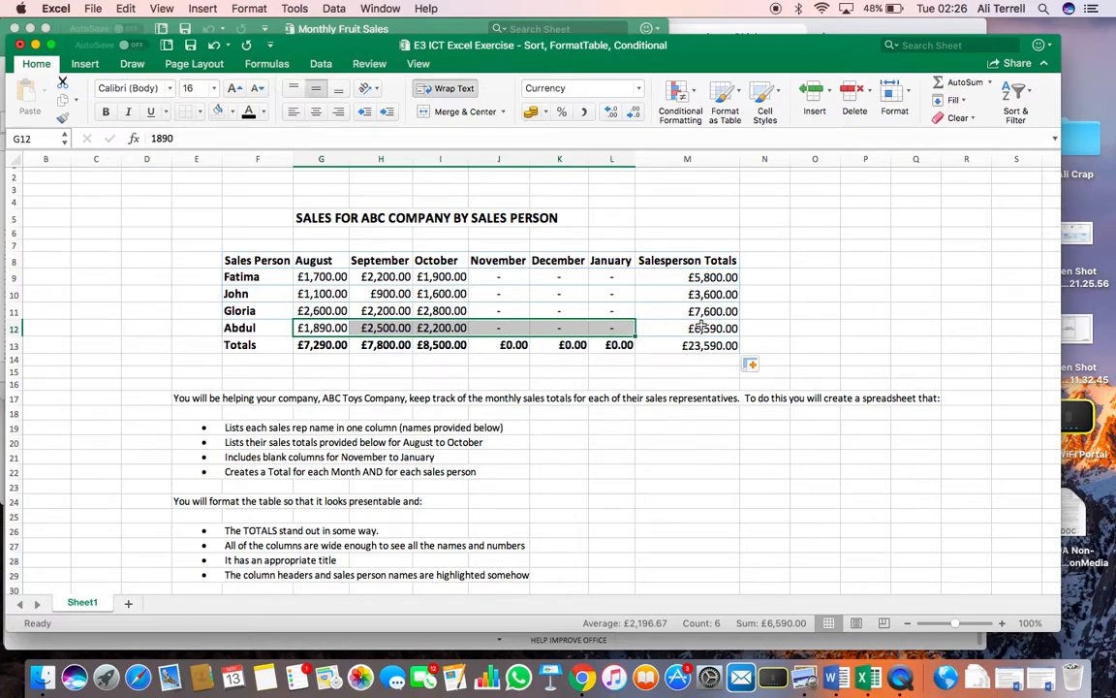
pyautogui.click(725, 329)
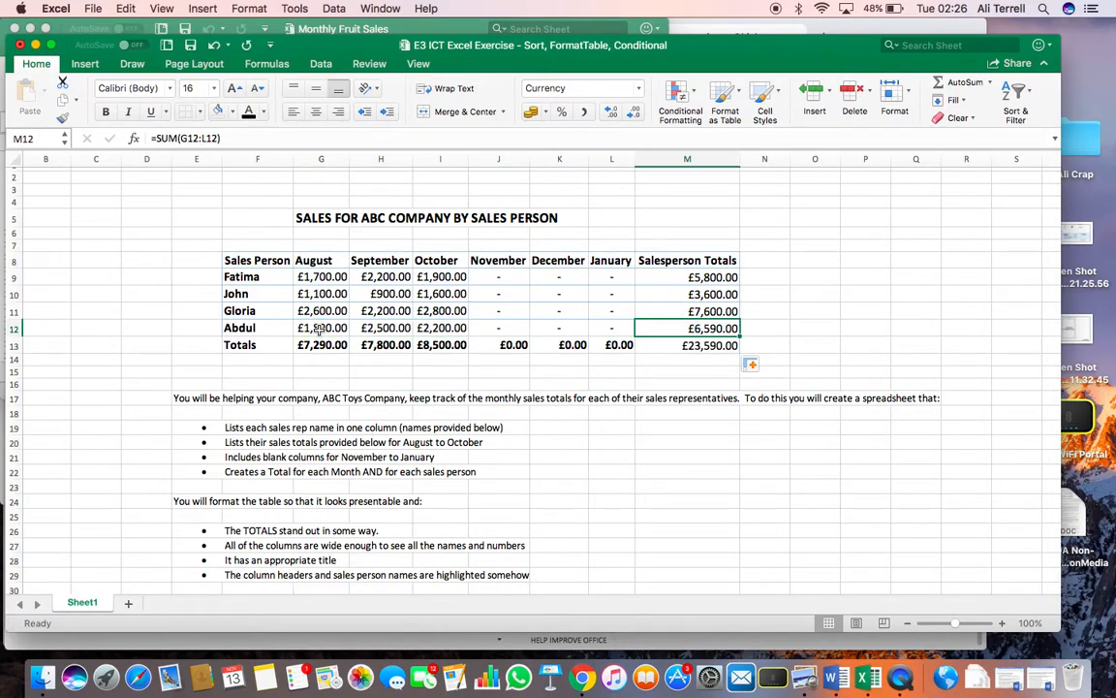
pyautogui.moveTo(316, 327); pyautogui.dragTo(611, 323)
pyautogui.click(685, 327)
pyautogui.click(715, 346)
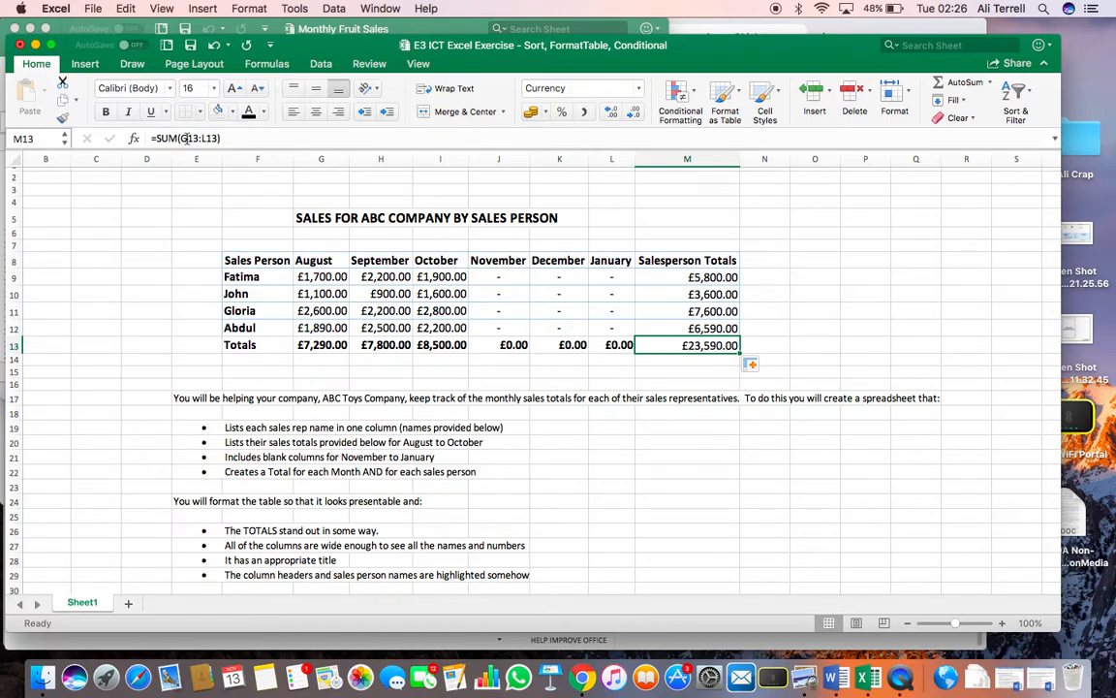
pyautogui.moveTo(319, 344); pyautogui.dragTo(616, 345)
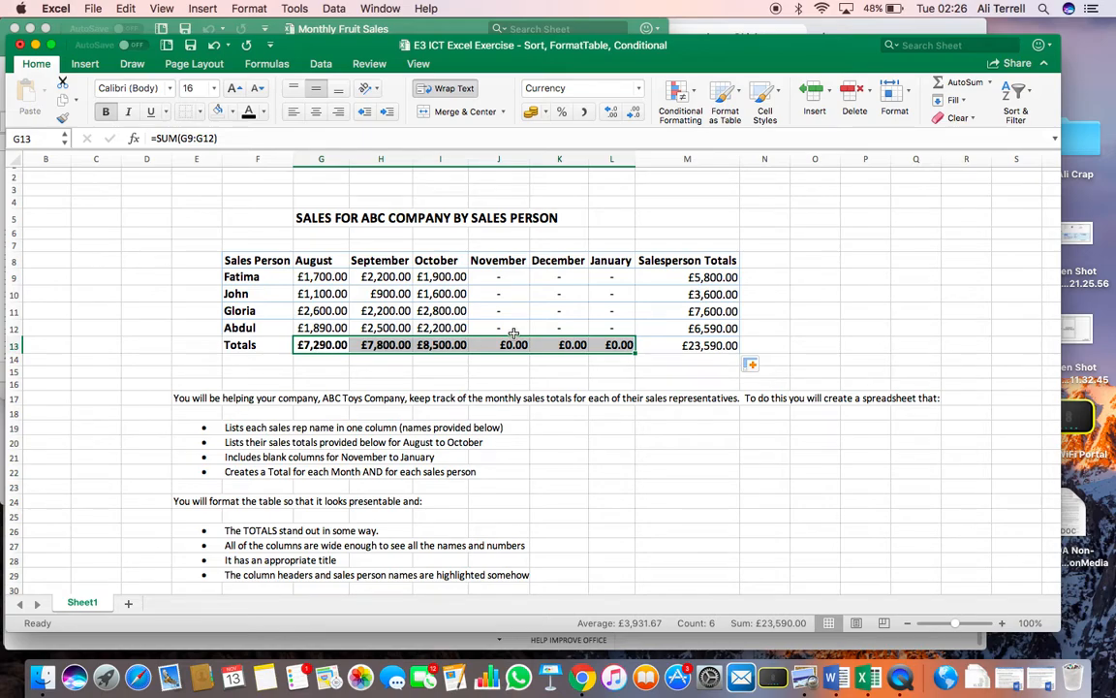
pyautogui.click(721, 346)
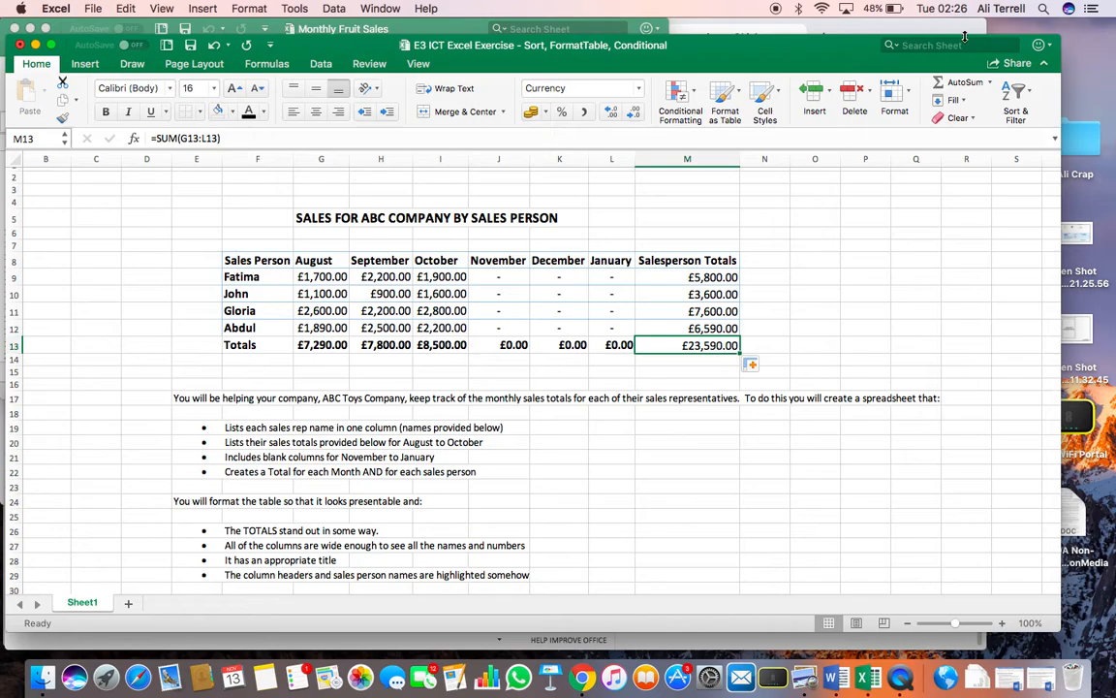
# Replace the grand total formula in M13 with an AutoSum of M9:M12 and make the cell bold
pyautogui.click(953, 83)
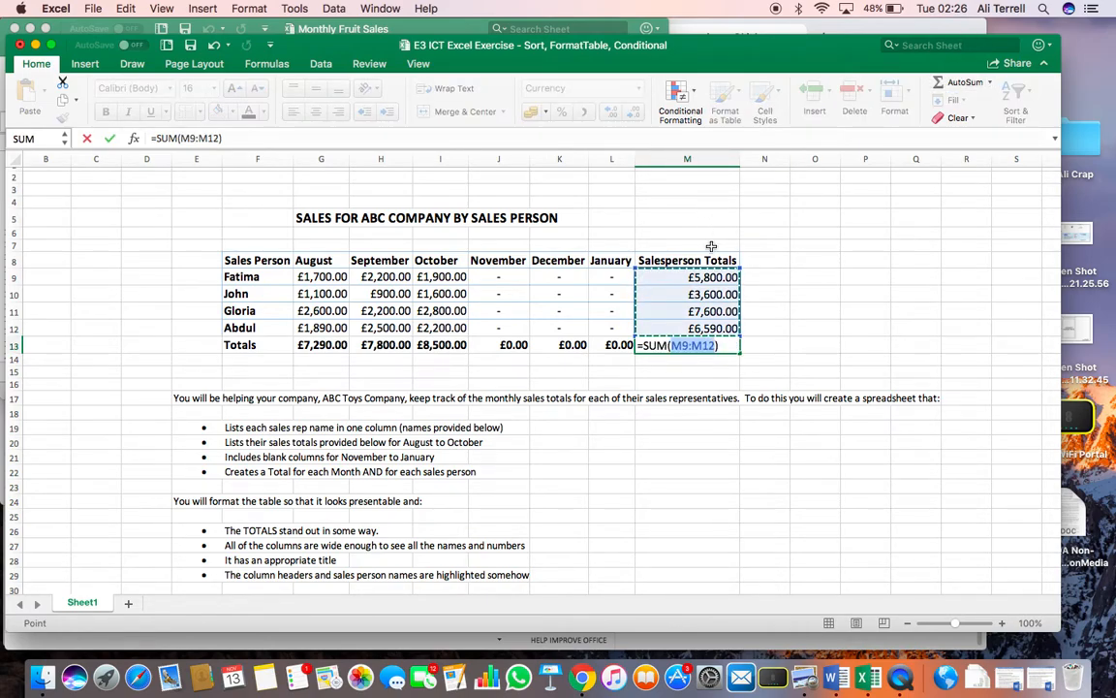
pyautogui.press('Return')
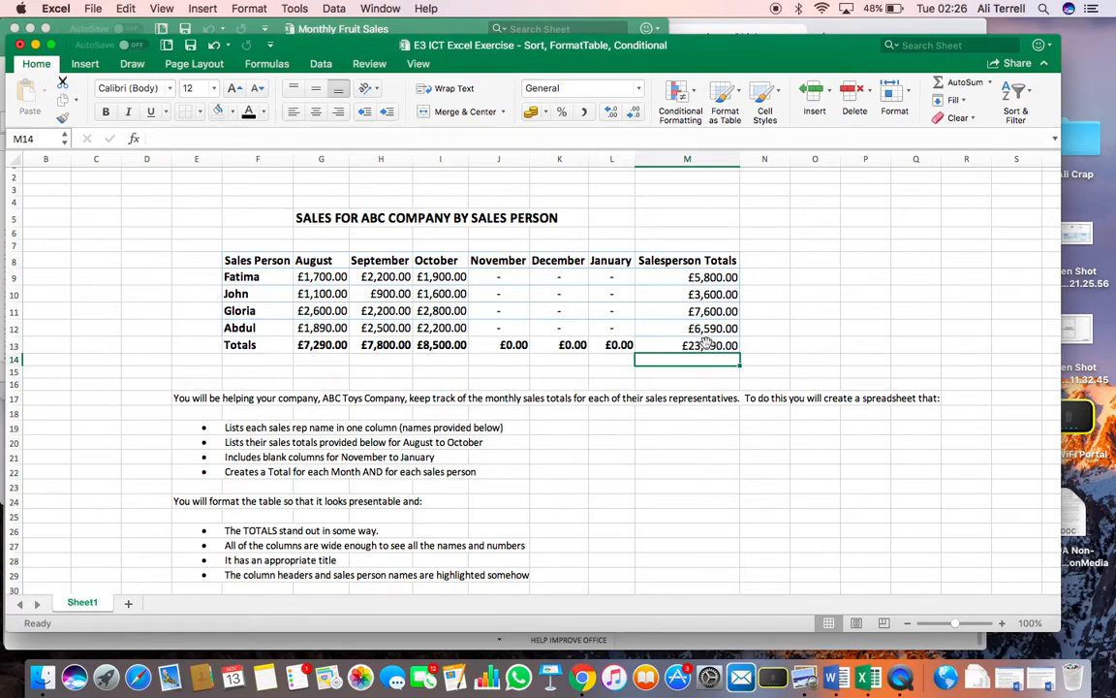
pyautogui.click(702, 345)
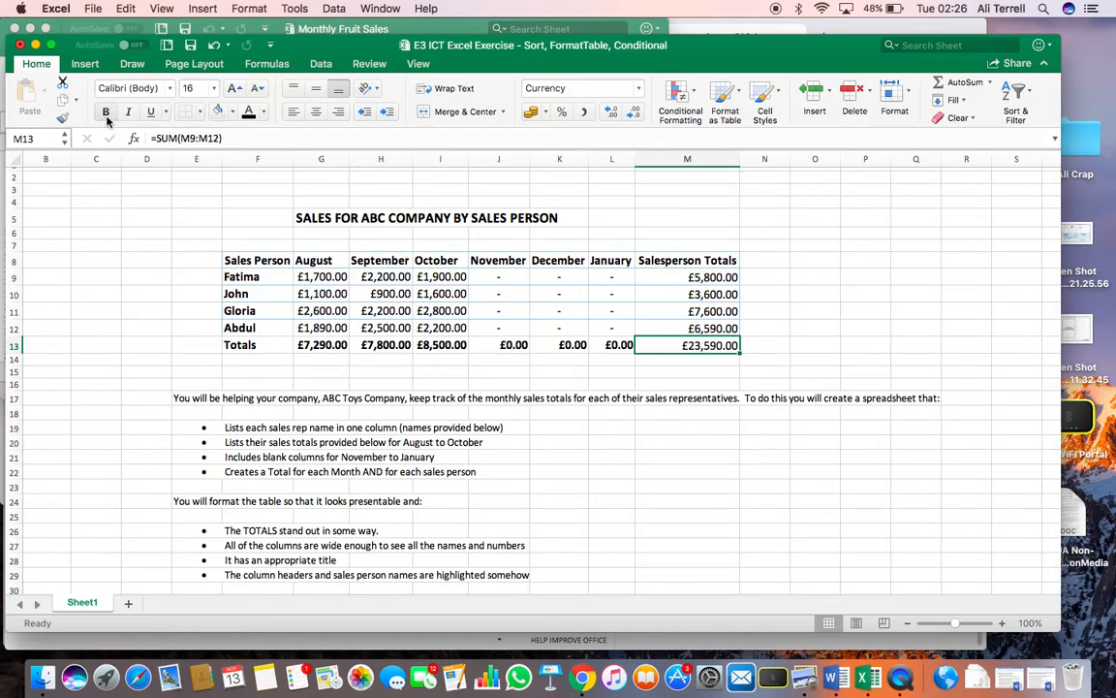
pyautogui.click(761, 345)
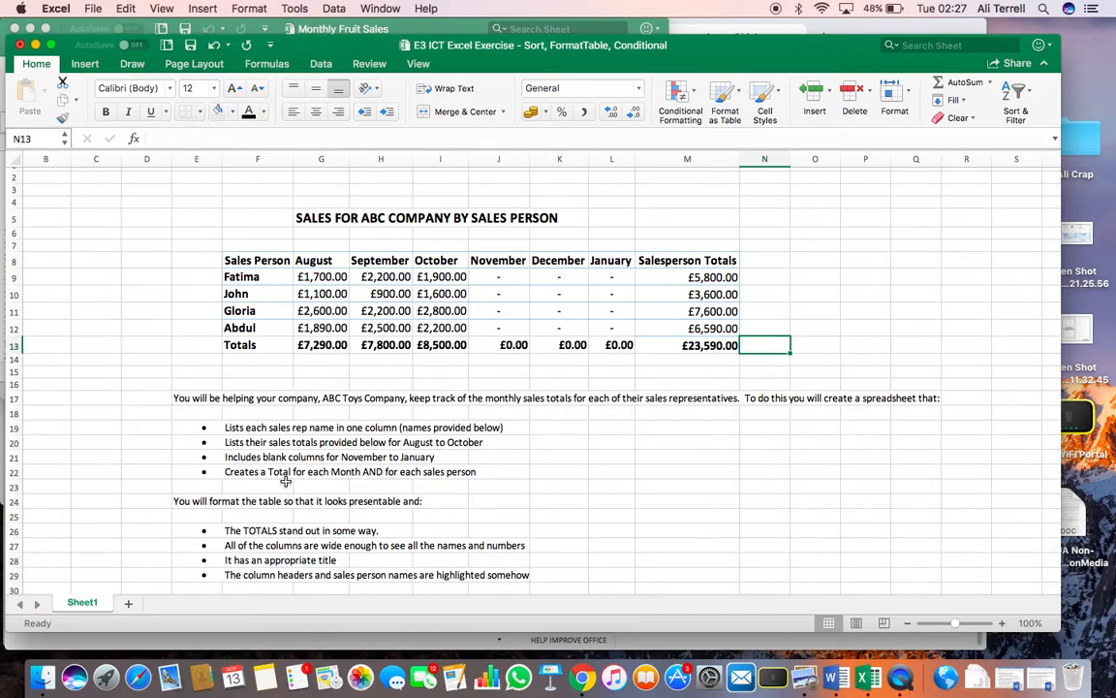
# Format the column header row, F8 to M8, with white text on a blue fill
pyautogui.scroll(-3, 329, 482)
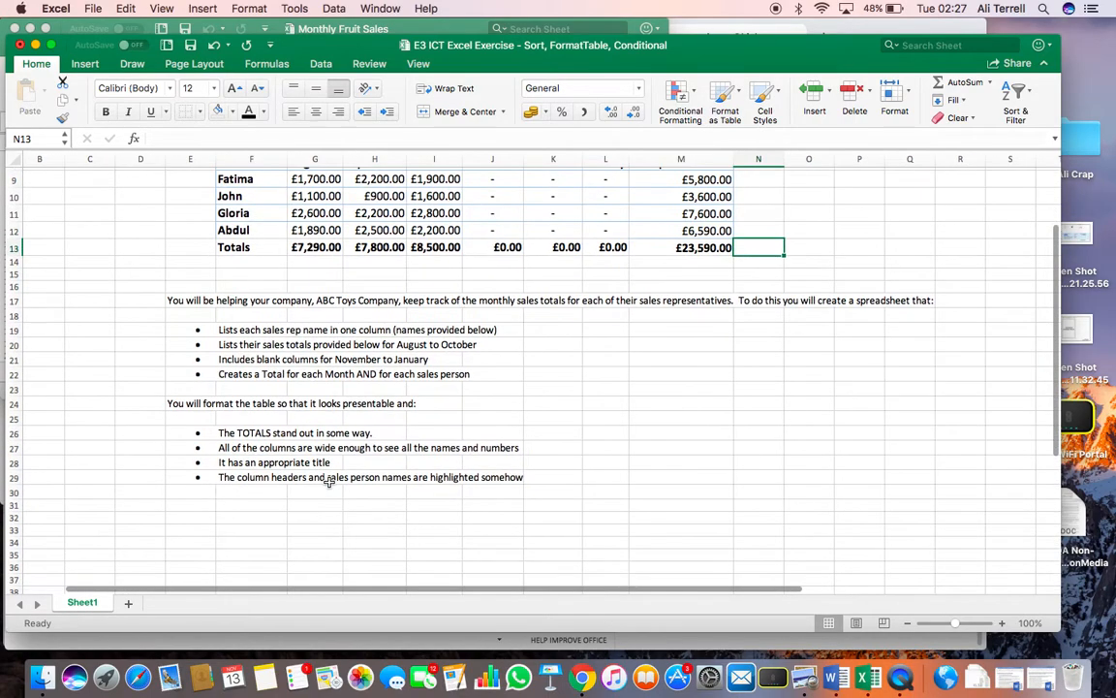
pyautogui.scroll(1, 320, 482)
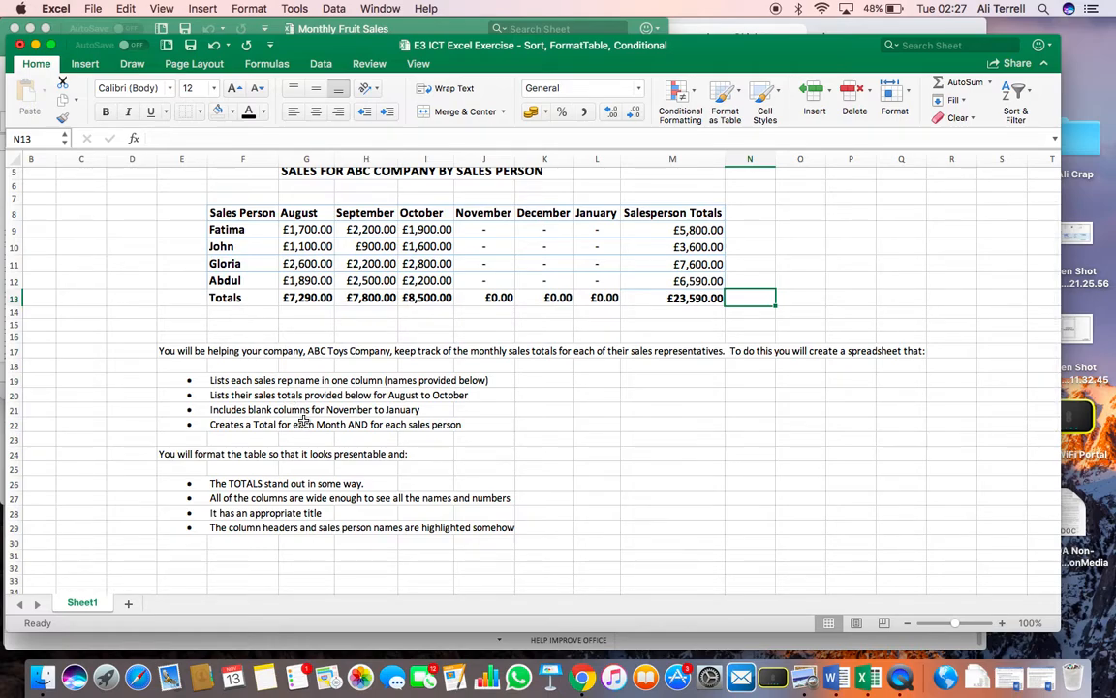
pyautogui.scroll(3, 303, 422)
pyautogui.click(238, 259)
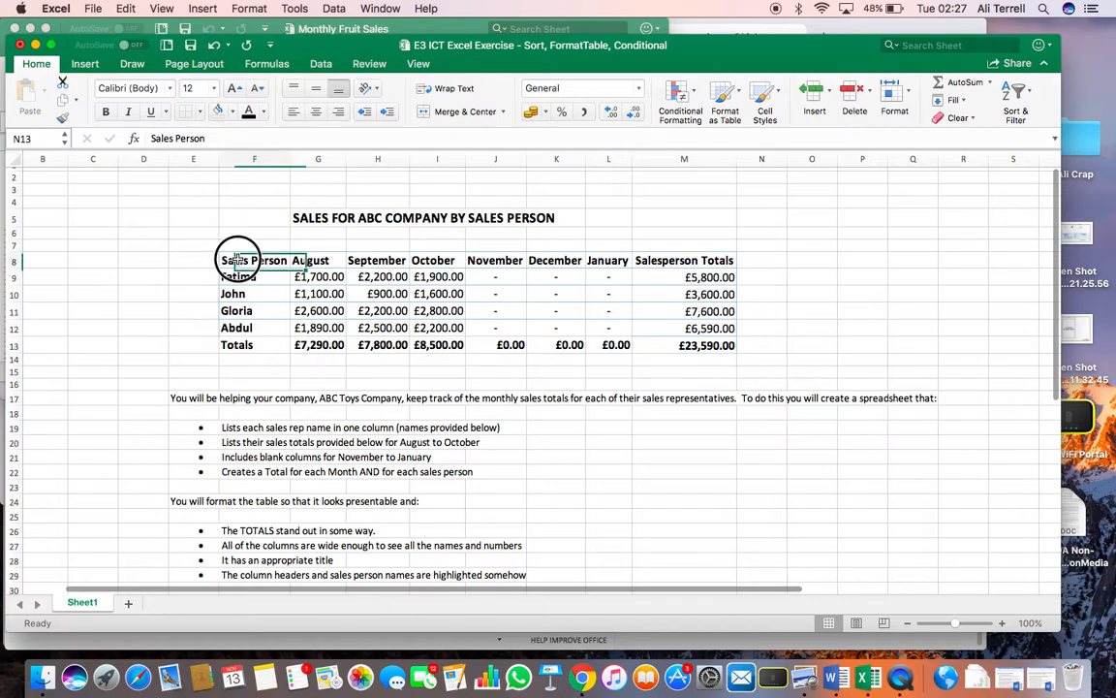
pyautogui.moveTo(237, 260)
pyautogui.mouseDown()
pyautogui.moveTo(653, 270)
pyautogui.moveTo(689, 260)
pyautogui.mouseUp()
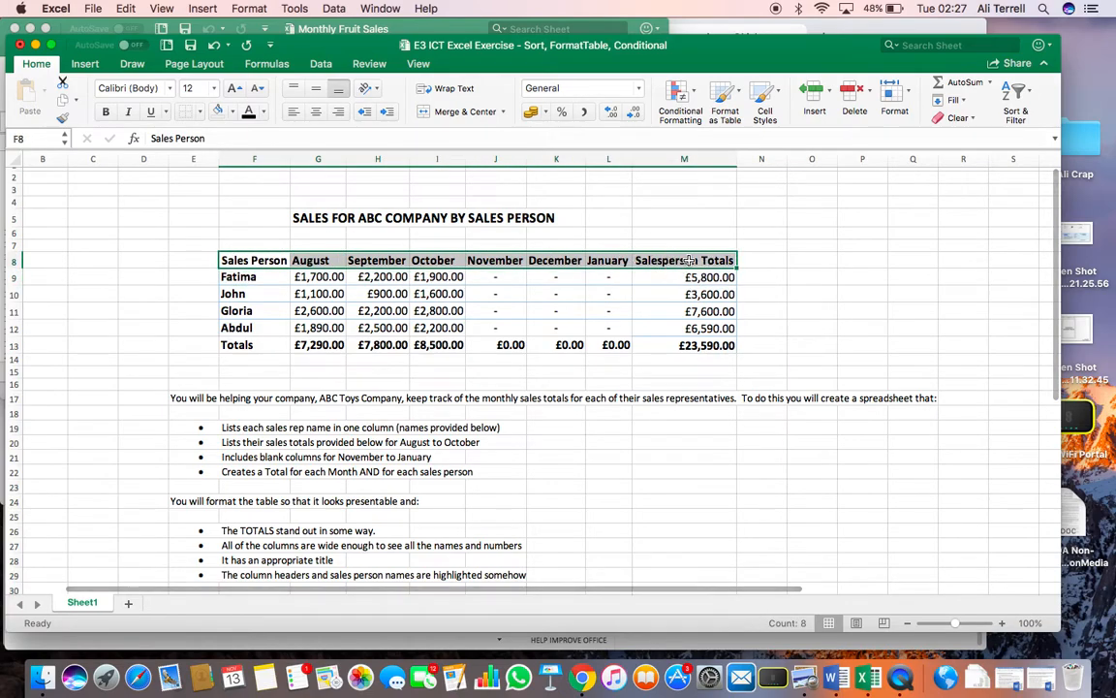
pyautogui.click(263, 112)
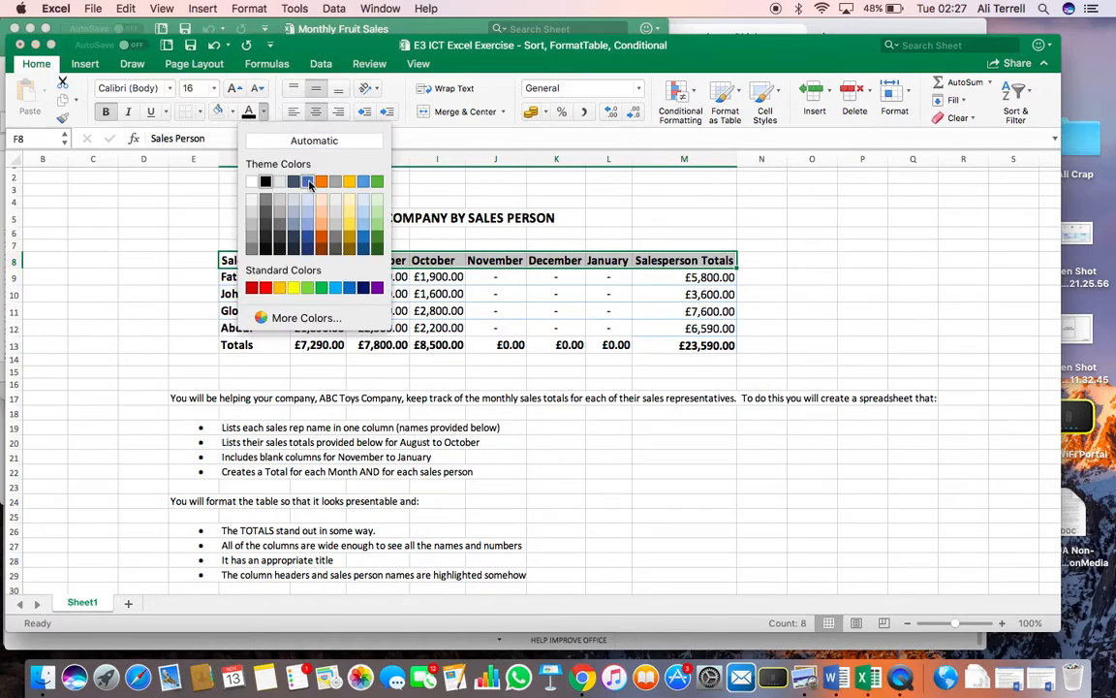
pyautogui.click(308, 182)
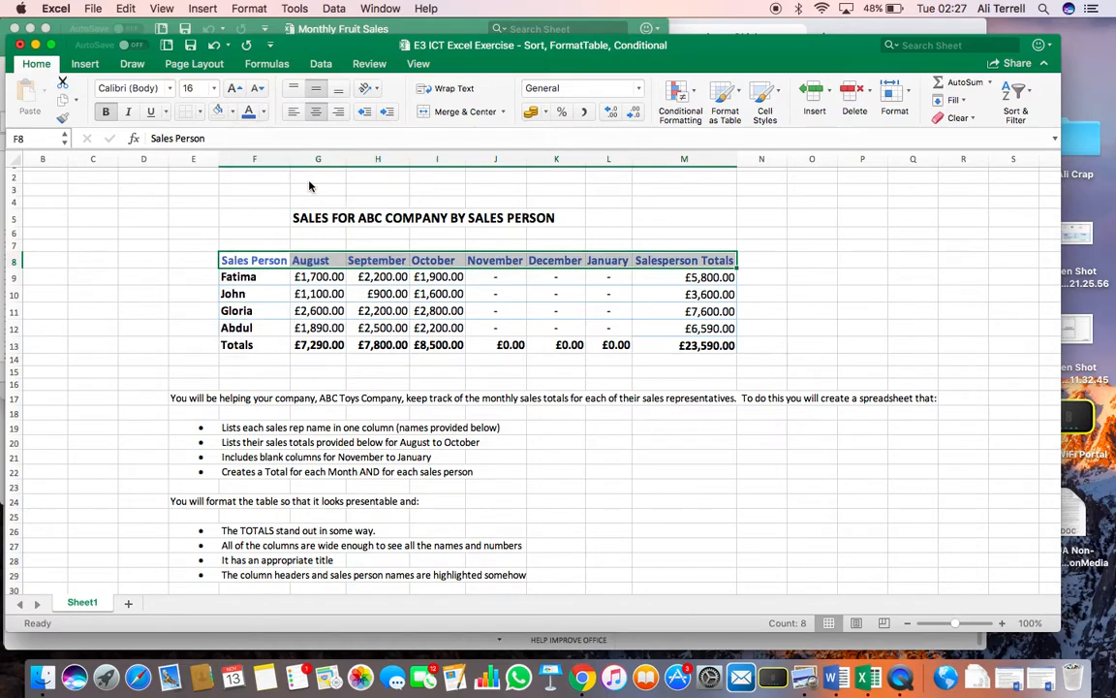
pyautogui.click(262, 112)
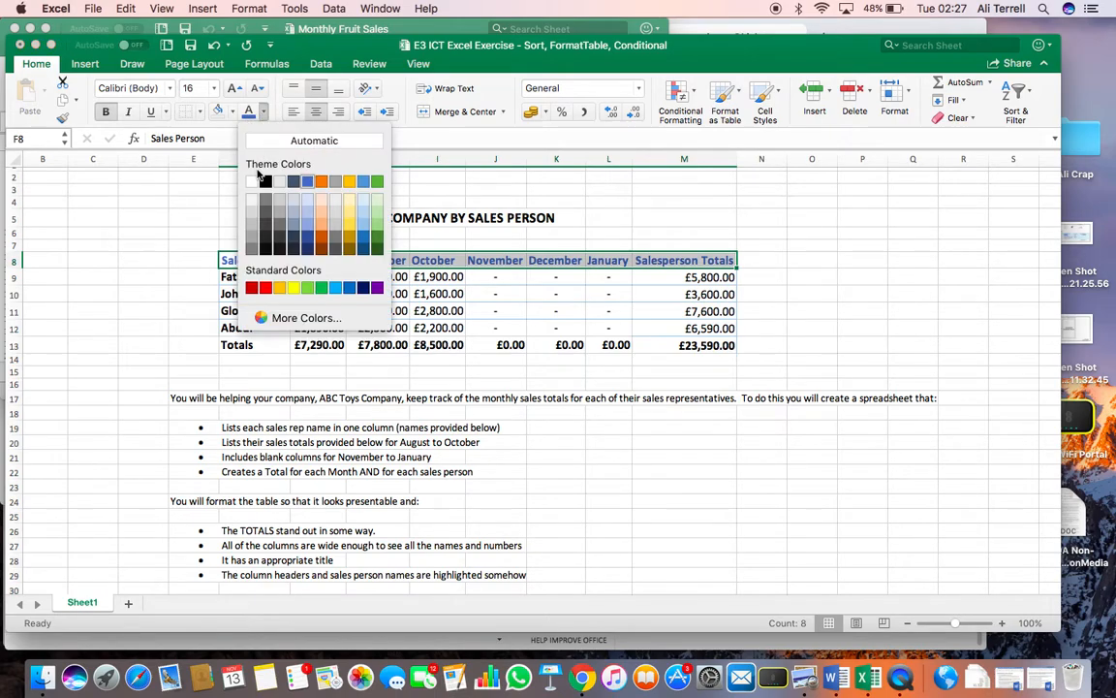
pyautogui.click(252, 181)
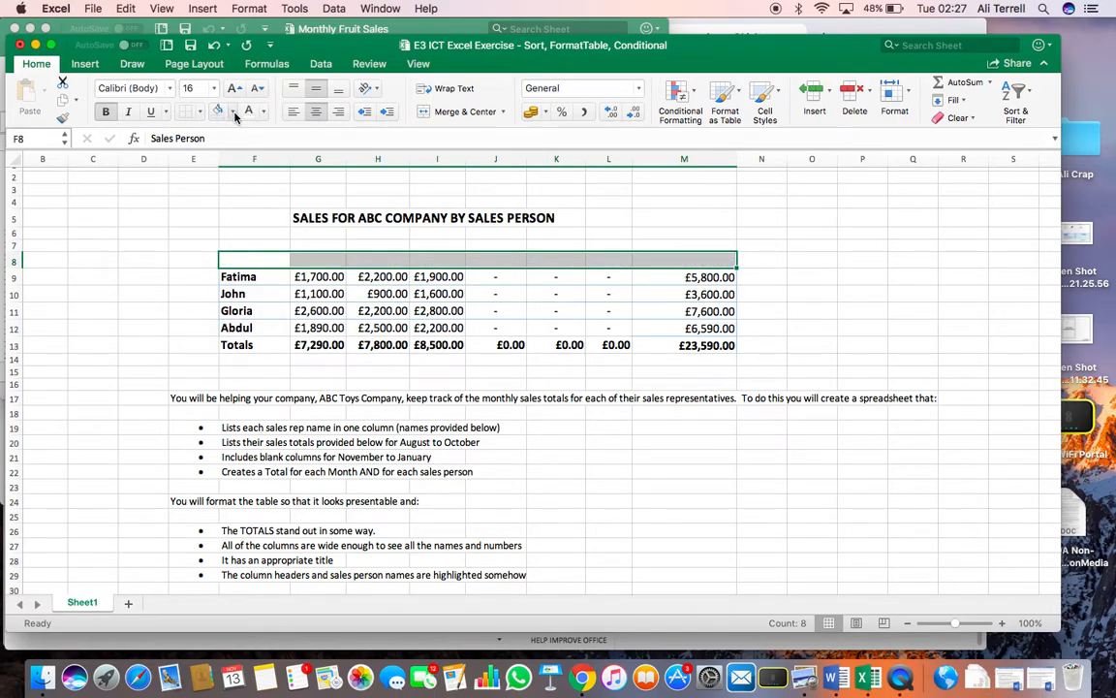
pyautogui.click(232, 112)
pyautogui.click(277, 181)
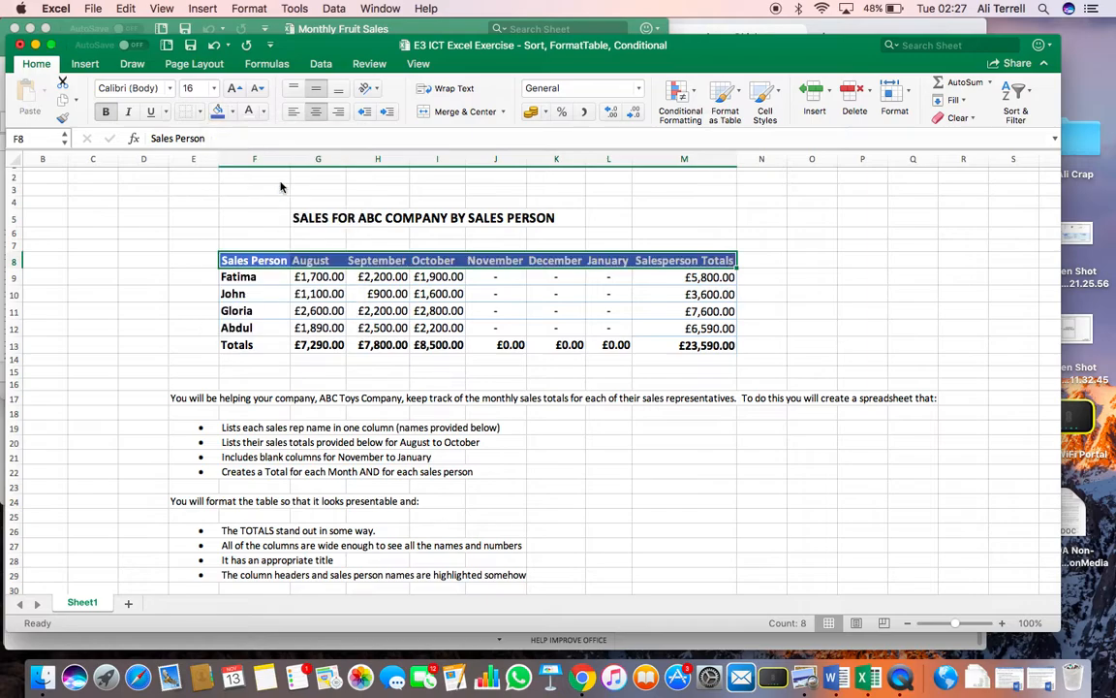
# Format the Totals row, F13 to M13, with white text on an orange fill
pyautogui.moveTo(243, 345); pyautogui.dragTo(683, 347)
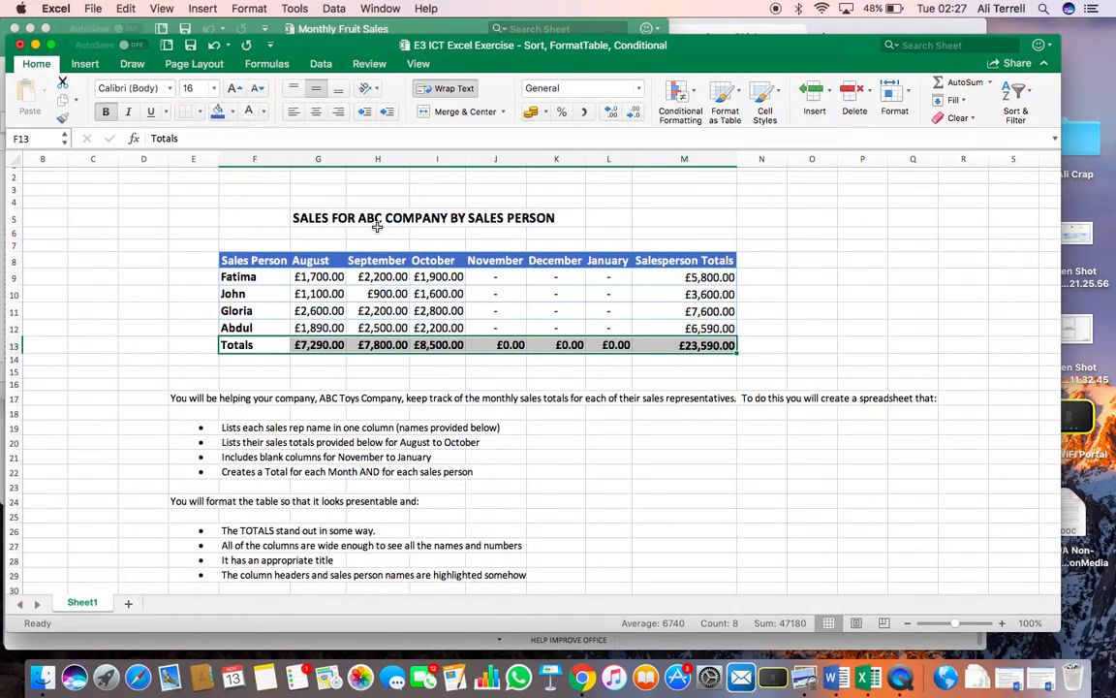
pyautogui.click(248, 110)
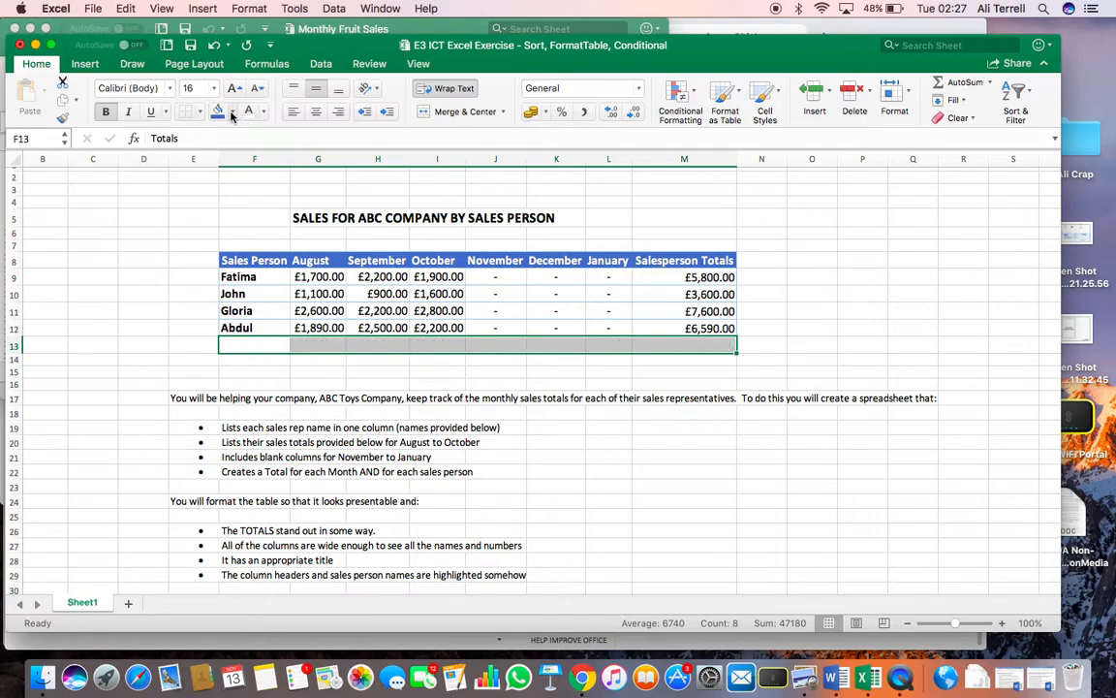
pyautogui.click(233, 115)
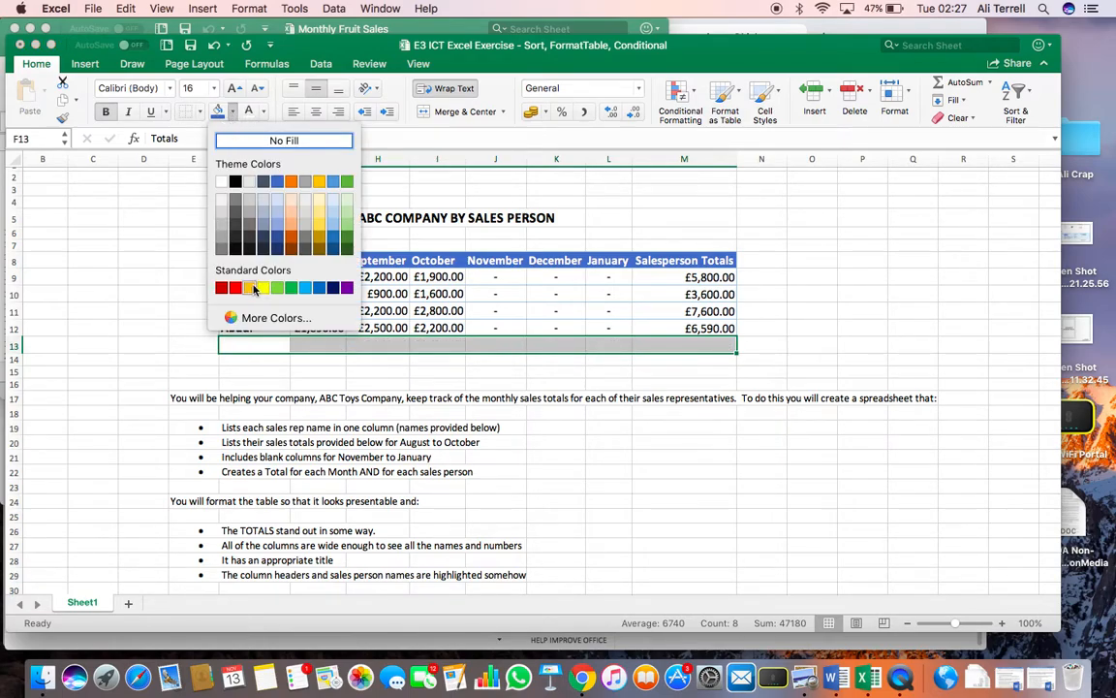
pyautogui.click(263, 287)
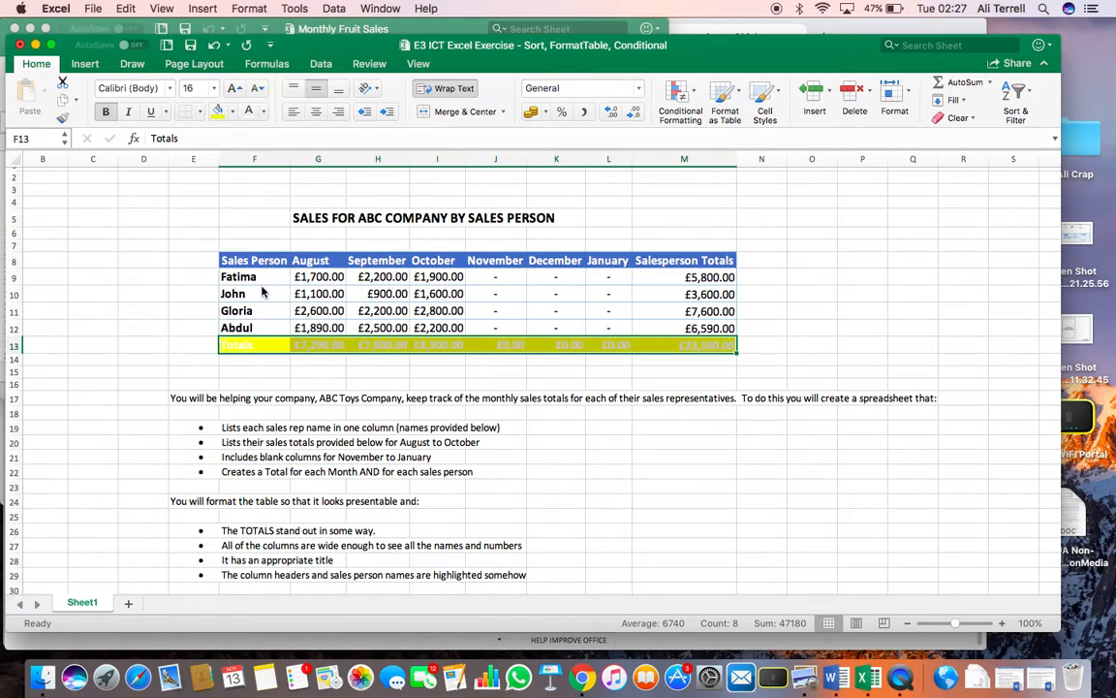
pyautogui.click(233, 115)
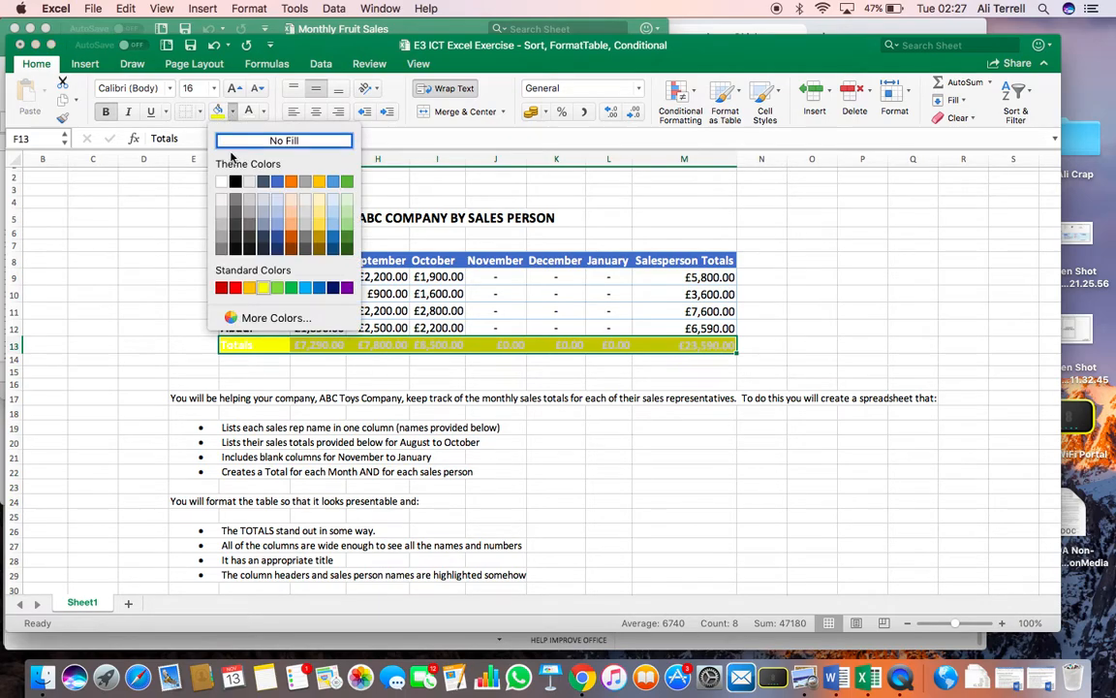
pyautogui.click(249, 289)
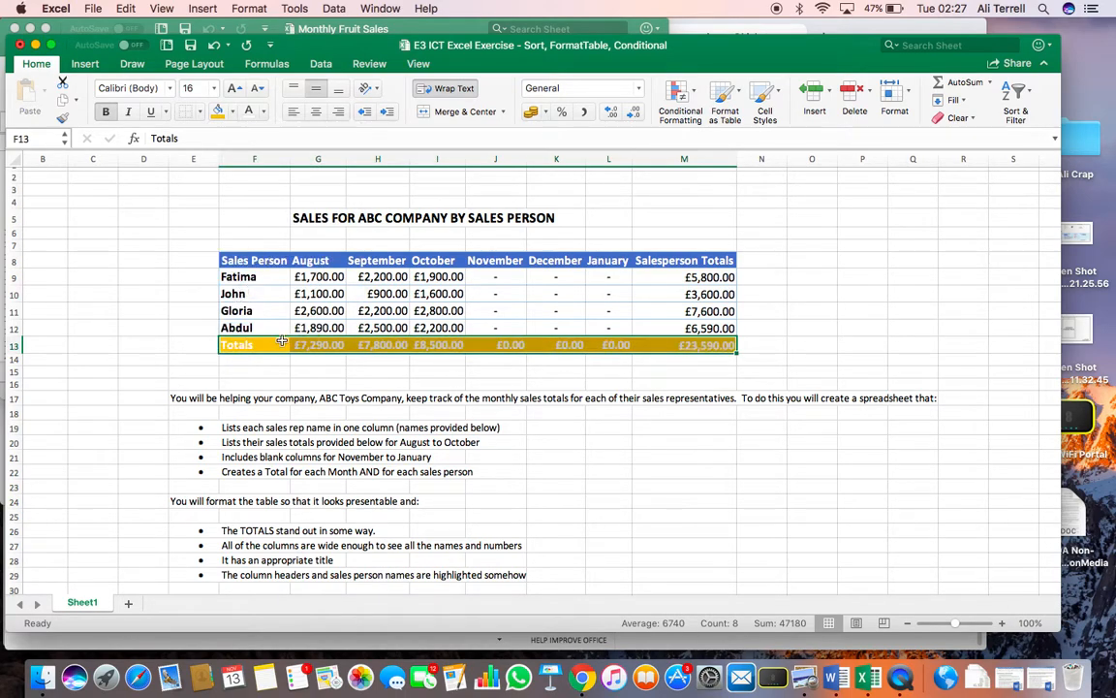
pyautogui.click(315, 310)
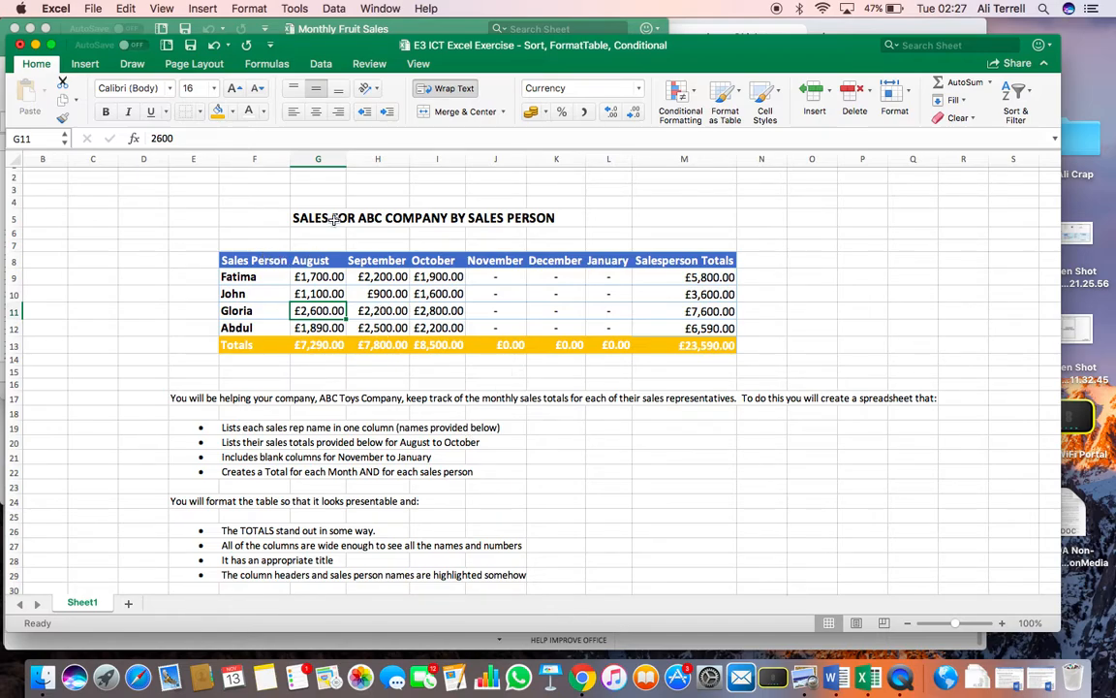
# AutoFit the width of columns F to M and select the table title in G5
pyautogui.moveTo(240, 157); pyautogui.dragTo(700, 140)
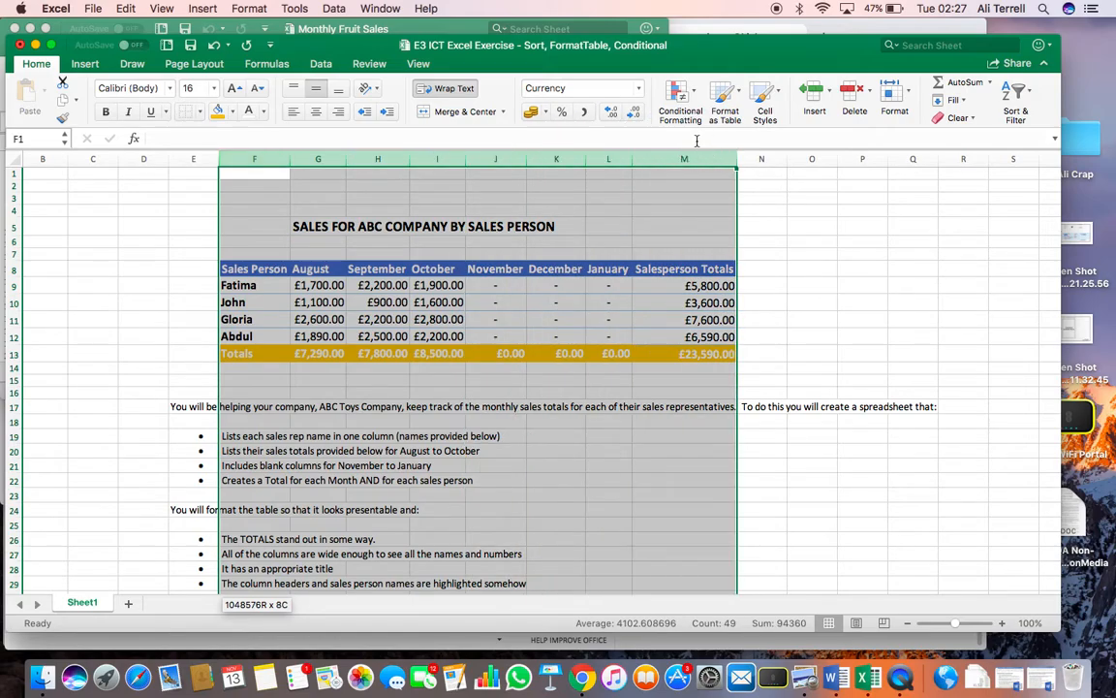
pyautogui.click(909, 105)
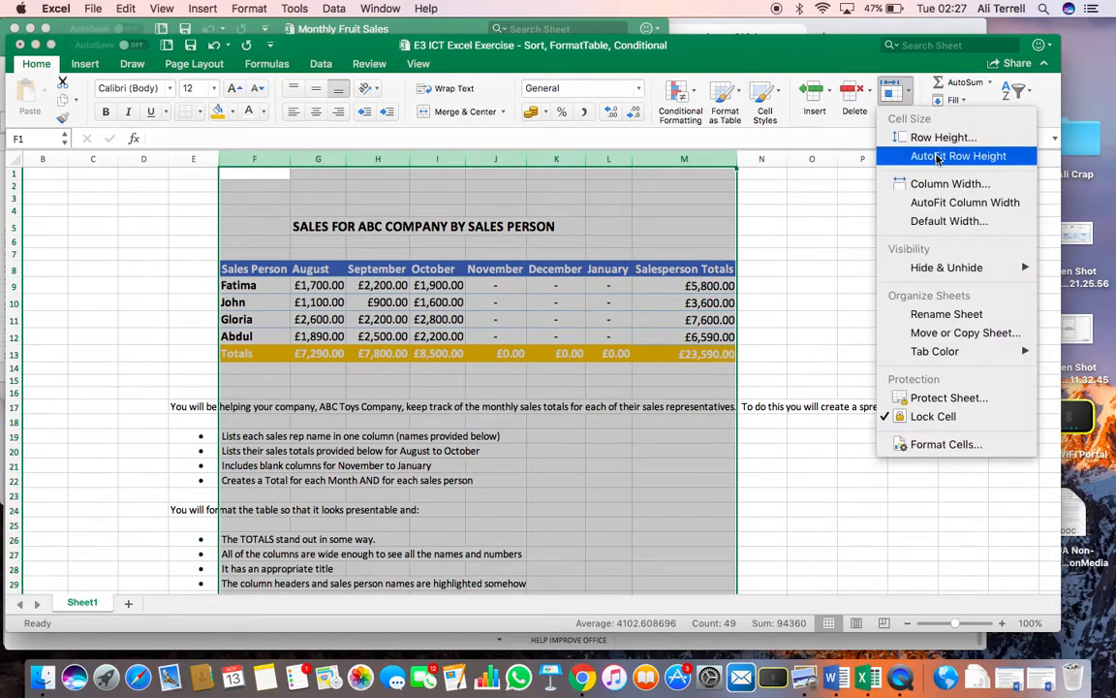
pyautogui.click(945, 204)
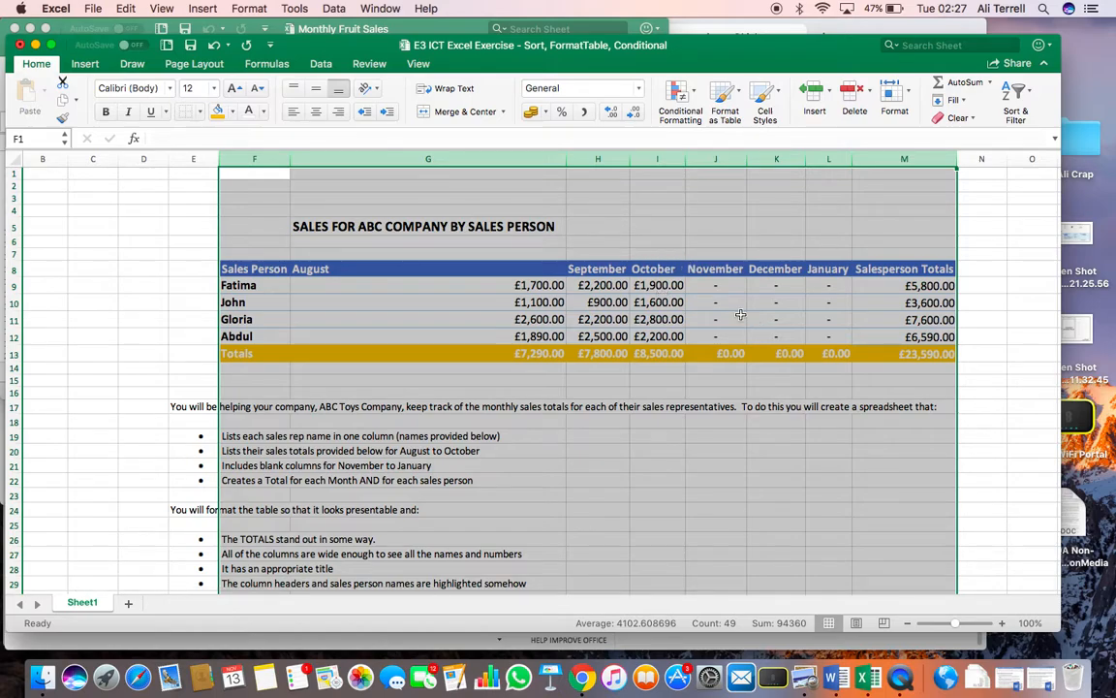
pyautogui.click(427, 240)
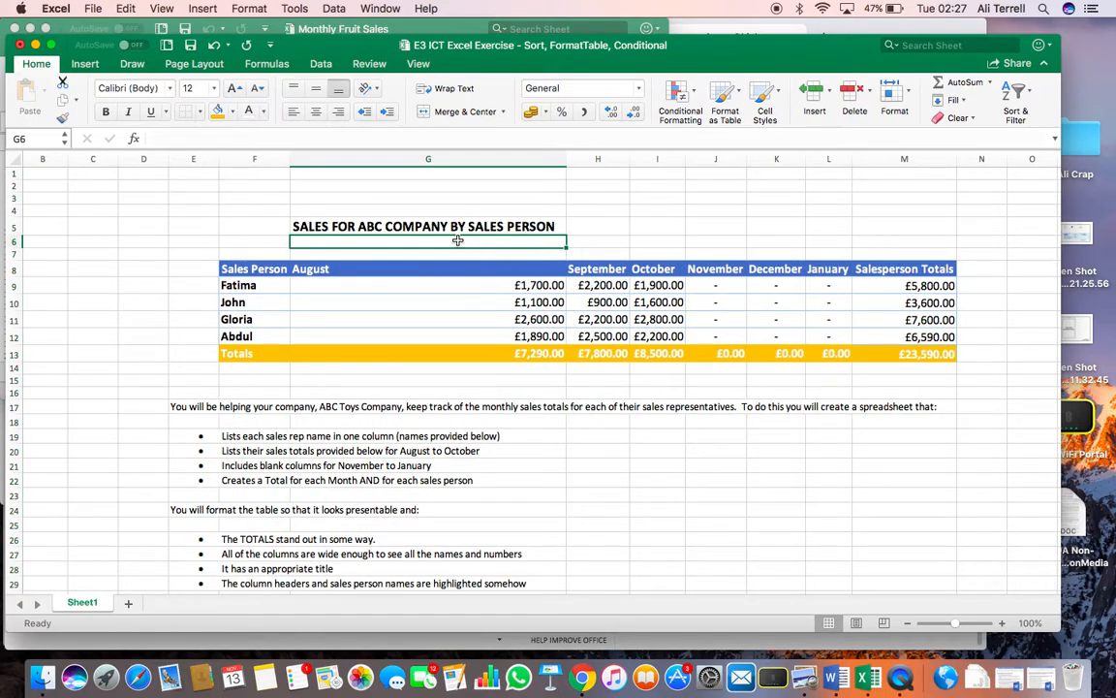
pyautogui.click(399, 224)
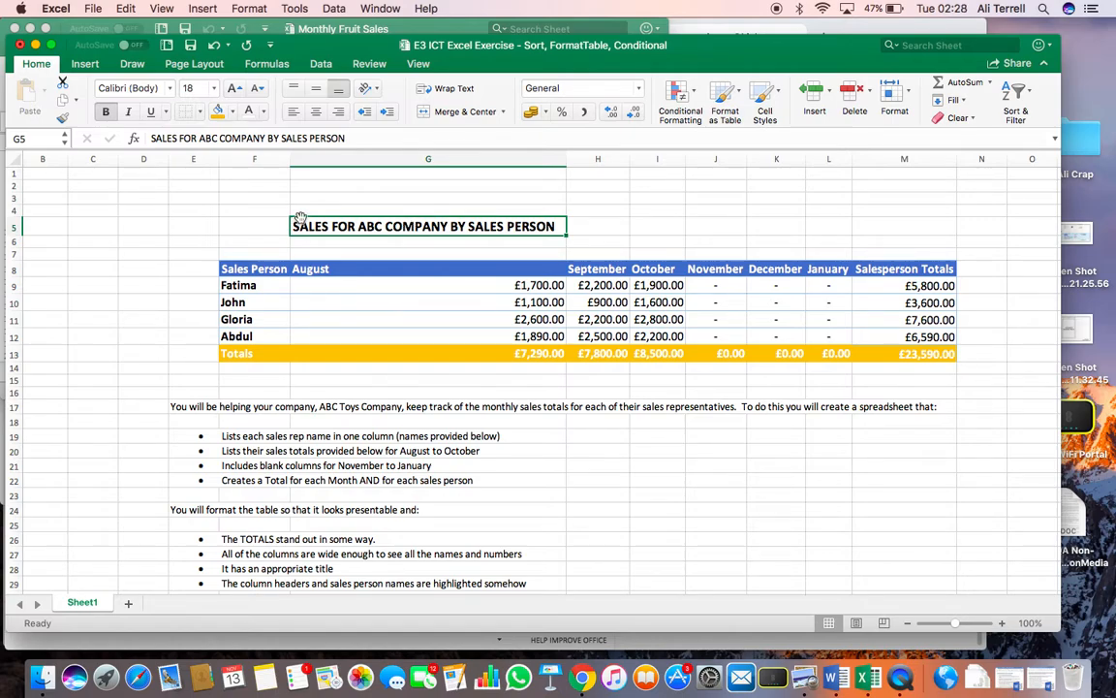
# Move the table title from G5 to E4
pyautogui.click(301, 220)
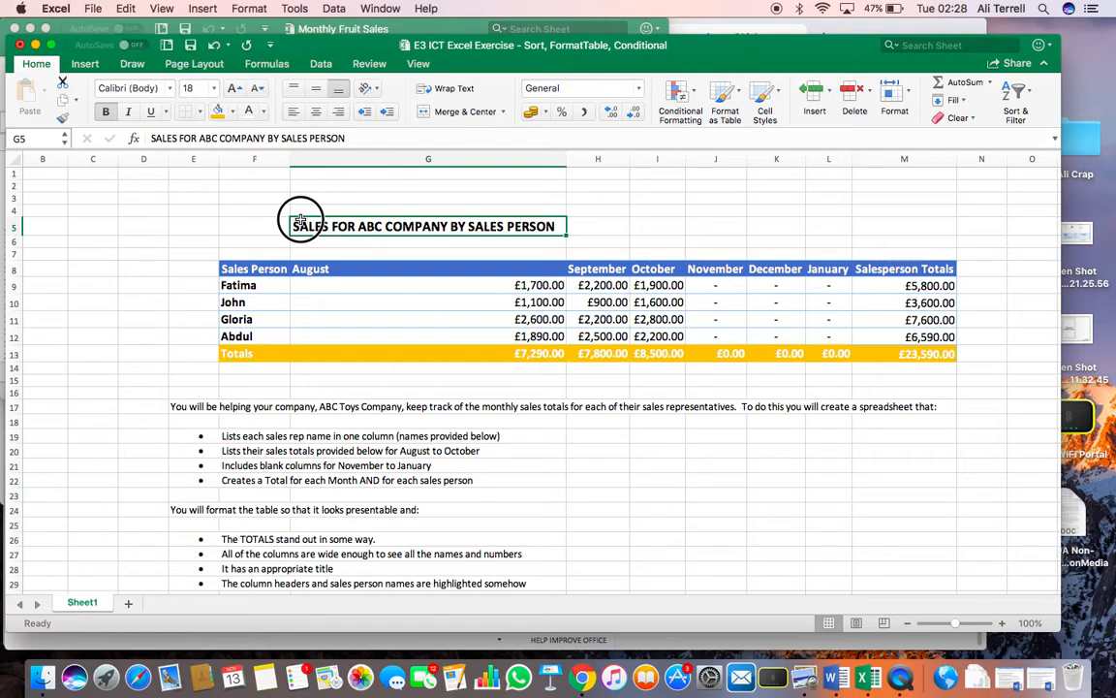
pyautogui.moveTo(300, 220)
pyautogui.mouseDown()
pyautogui.moveTo(217, 220)
pyautogui.moveTo(306, 225)
pyautogui.mouseUp()
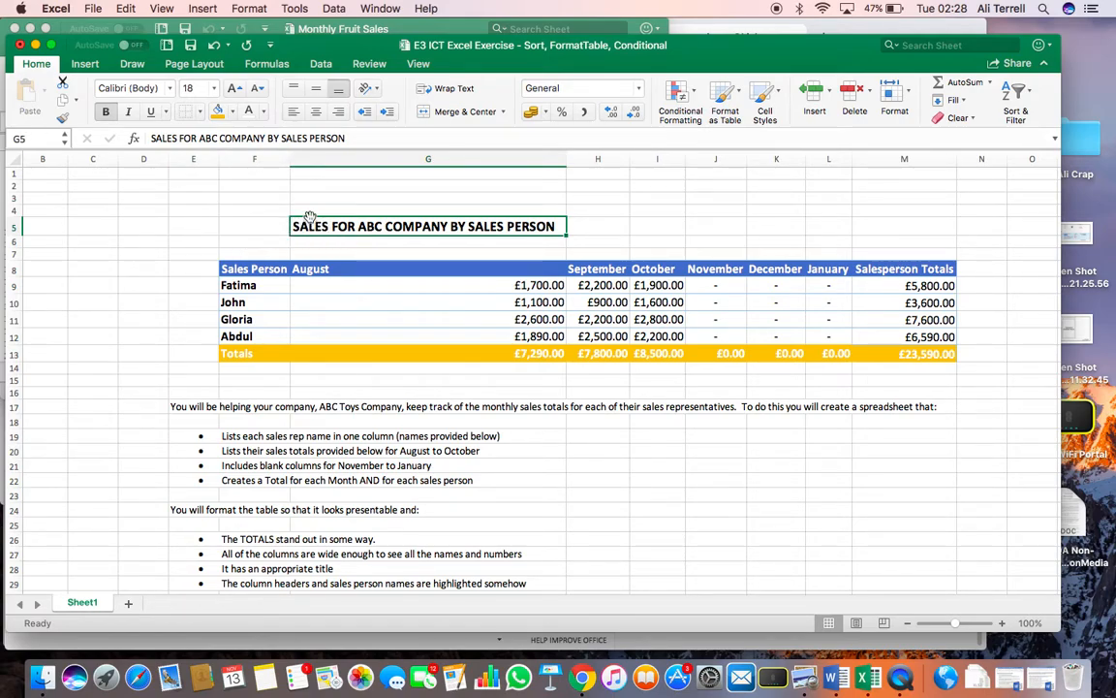
pyautogui.click(309, 218)
pyautogui.moveTo(316, 214); pyautogui.dragTo(207, 214)
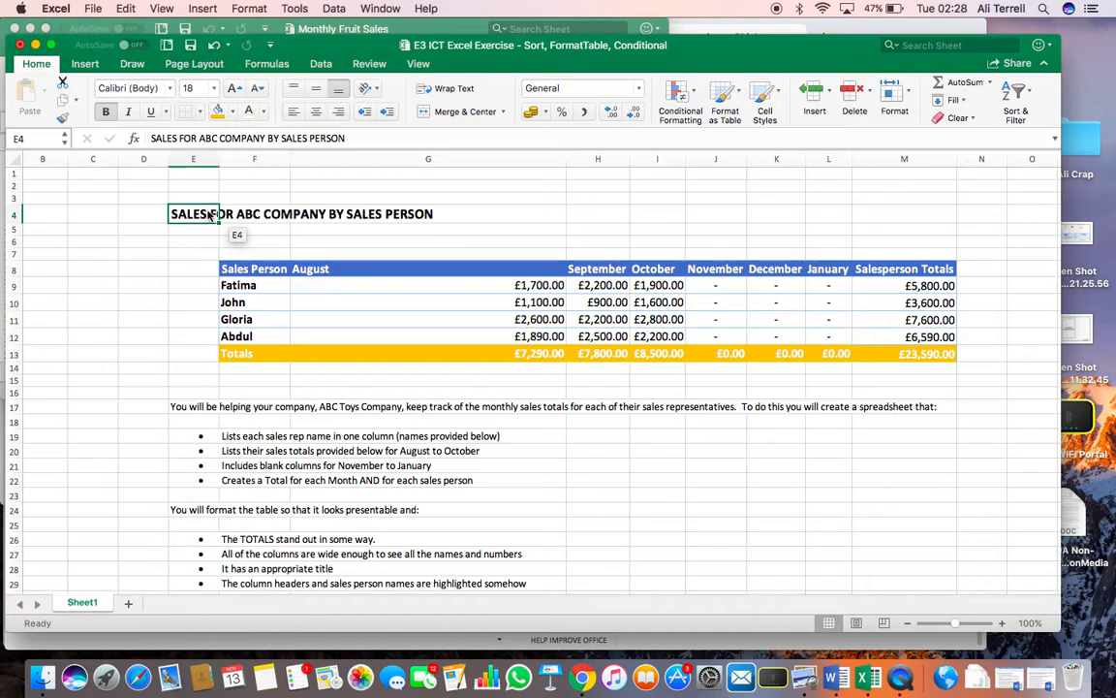
# AutoFit the width of columns F to M again
pyautogui.click(264, 253)
pyautogui.moveTo(255, 158); pyautogui.dragTo(908, 97)
pyautogui.click(909, 97)
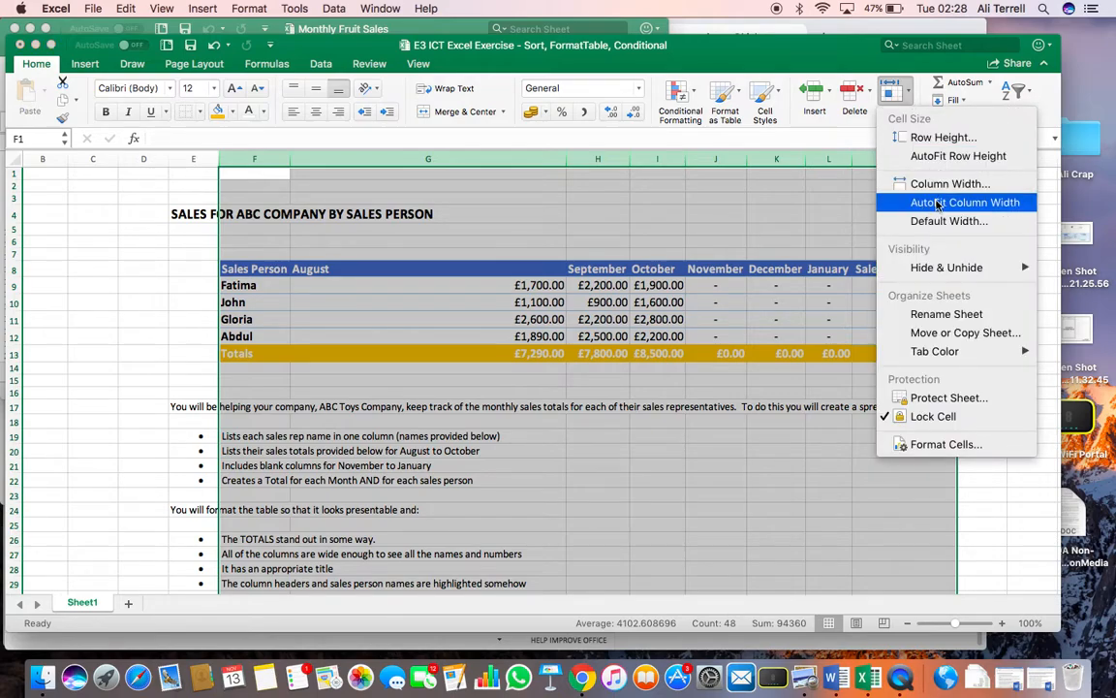
pyautogui.click(937, 205)
pyautogui.click(711, 338)
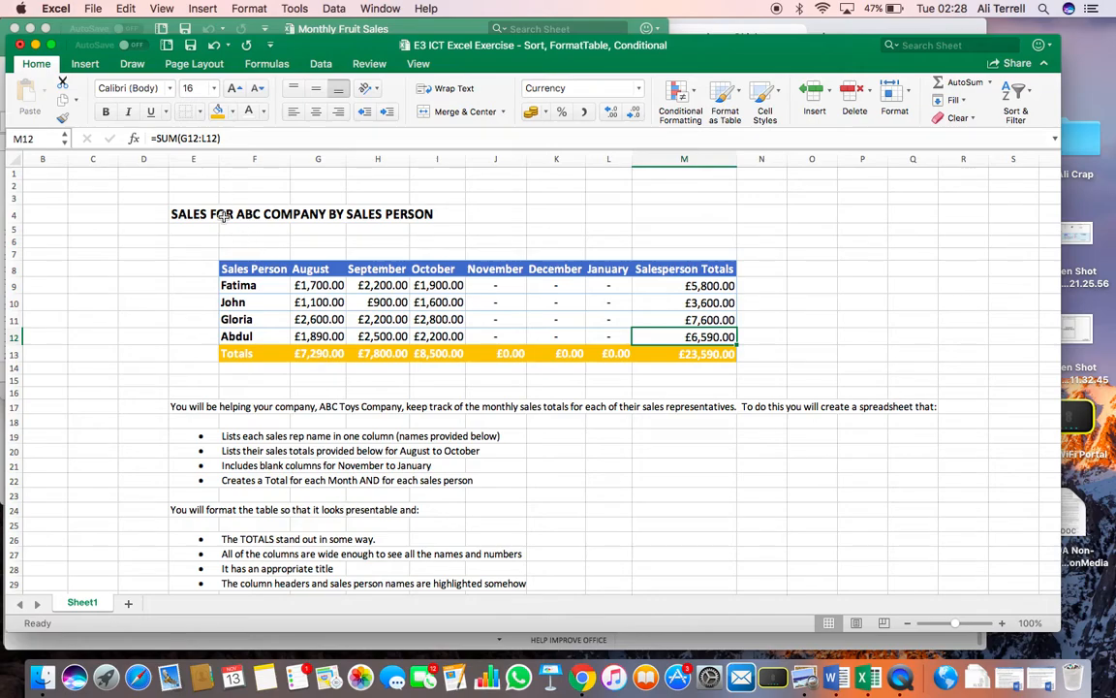
# Format the sales person names in F9 to F12 with white text on the same blue fill as the header row
pyautogui.scroll(-3, 368, 359)
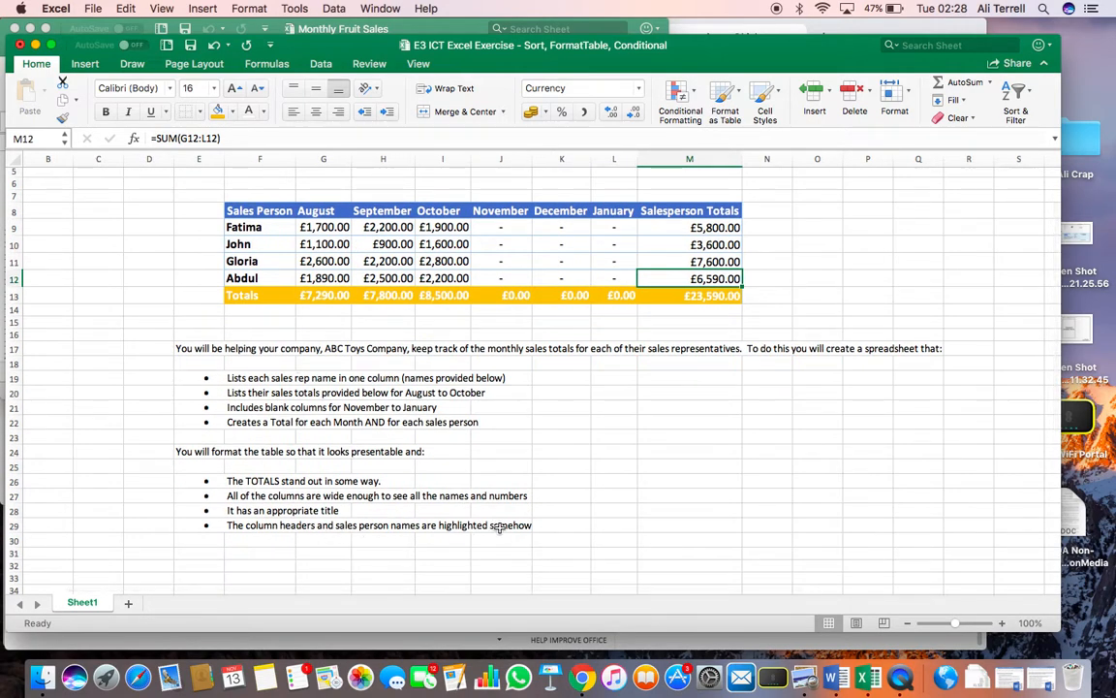
pyautogui.scroll(3, 359, 383)
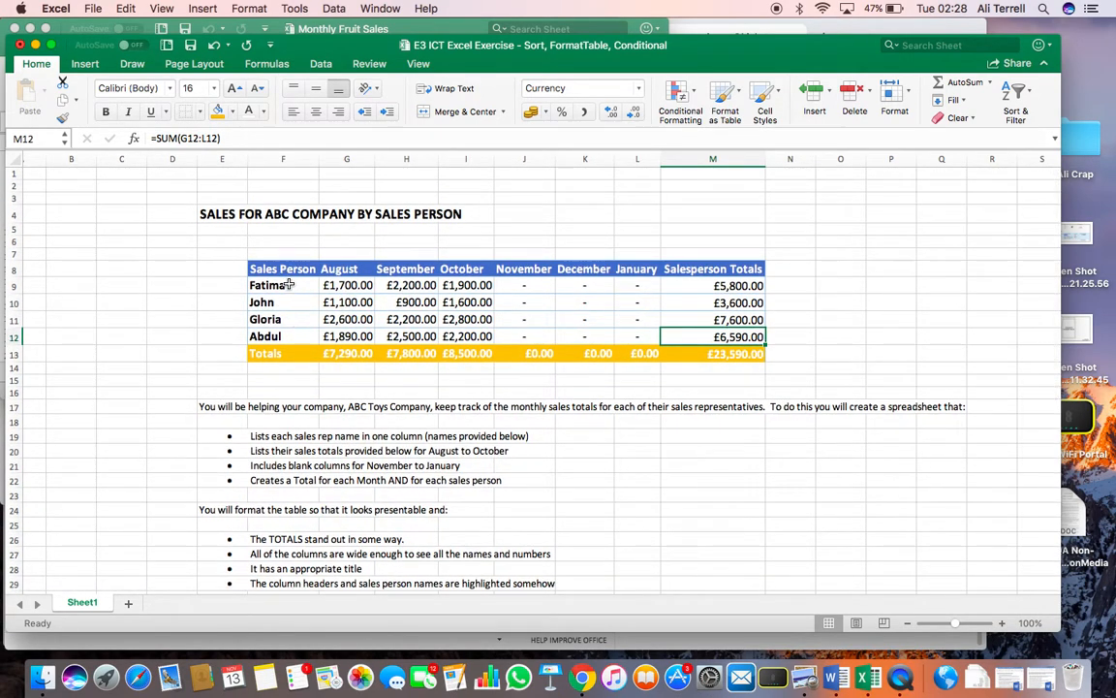
pyautogui.moveTo(291, 285); pyautogui.dragTo(297, 335)
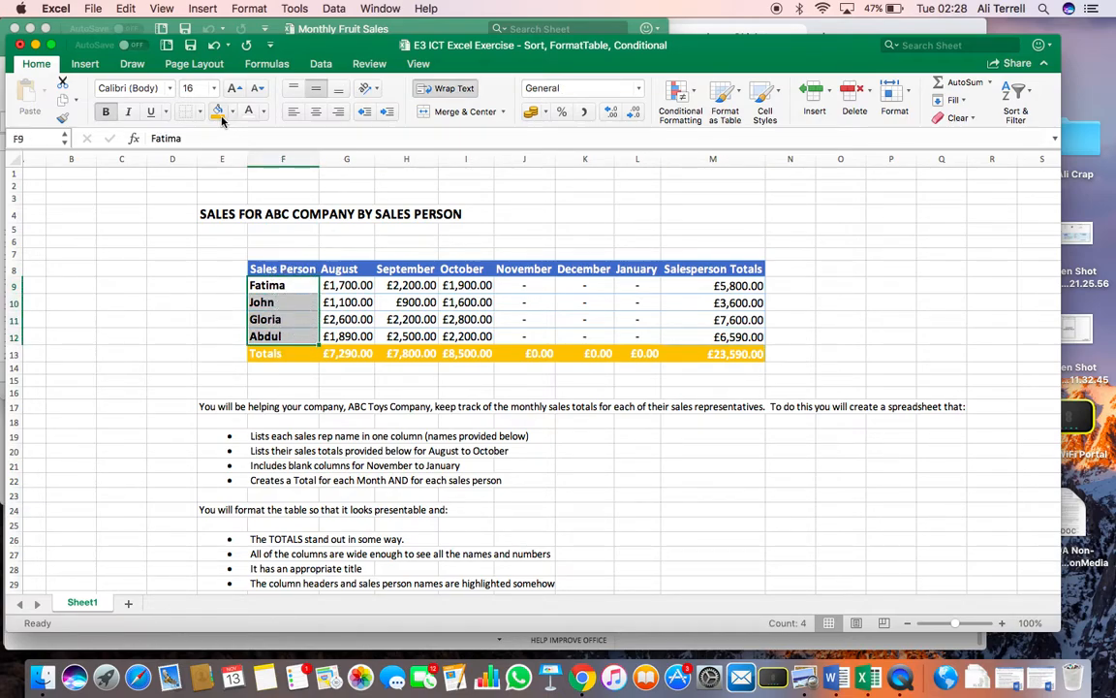
pyautogui.click(218, 112)
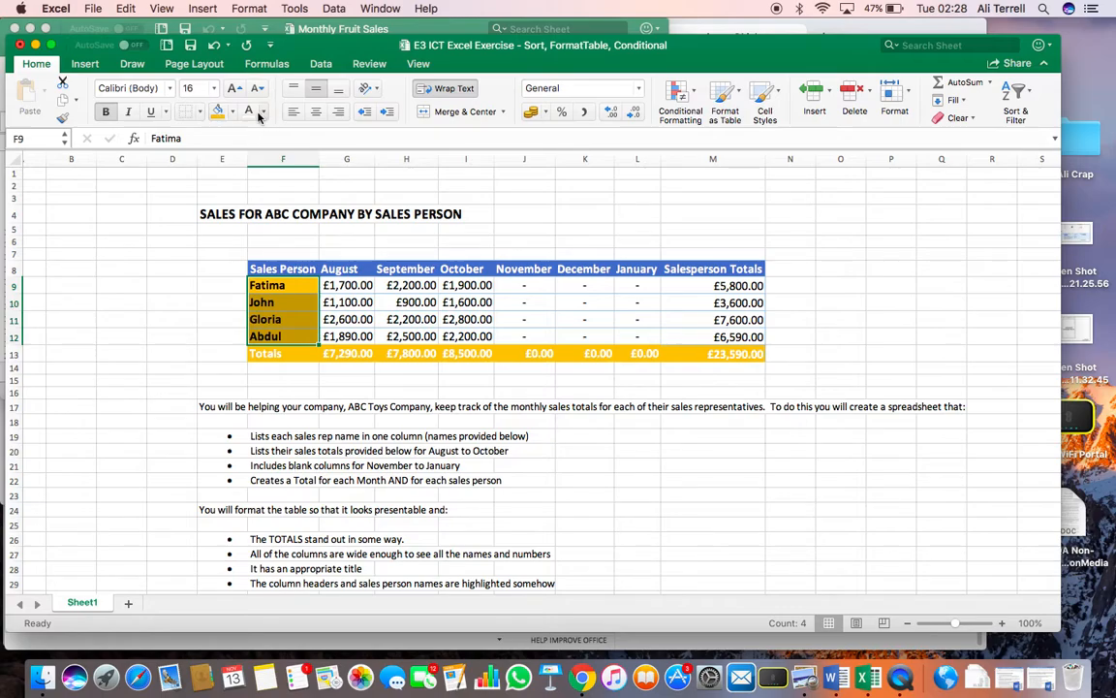
pyautogui.click(248, 111)
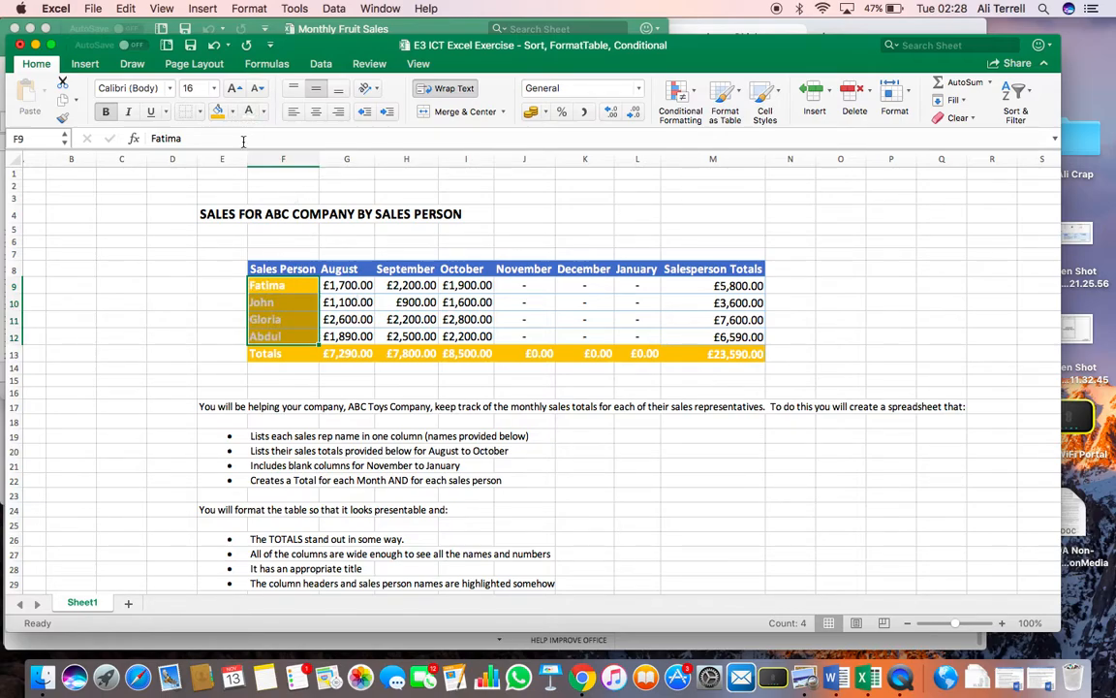
pyautogui.click(232, 112)
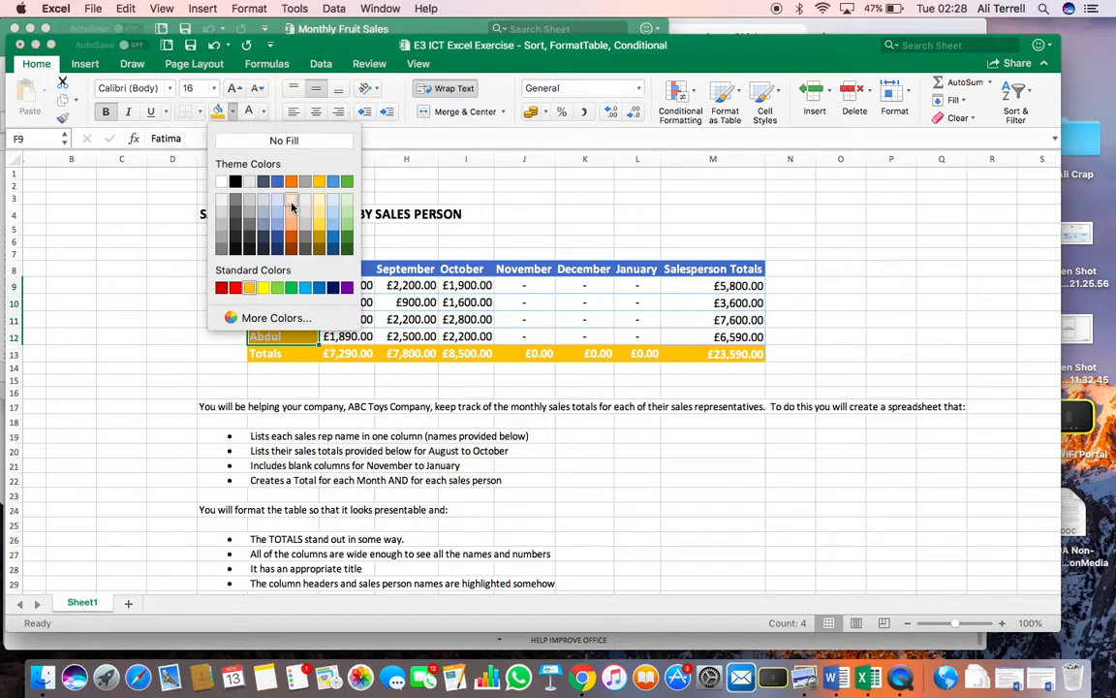
pyautogui.click(277, 181)
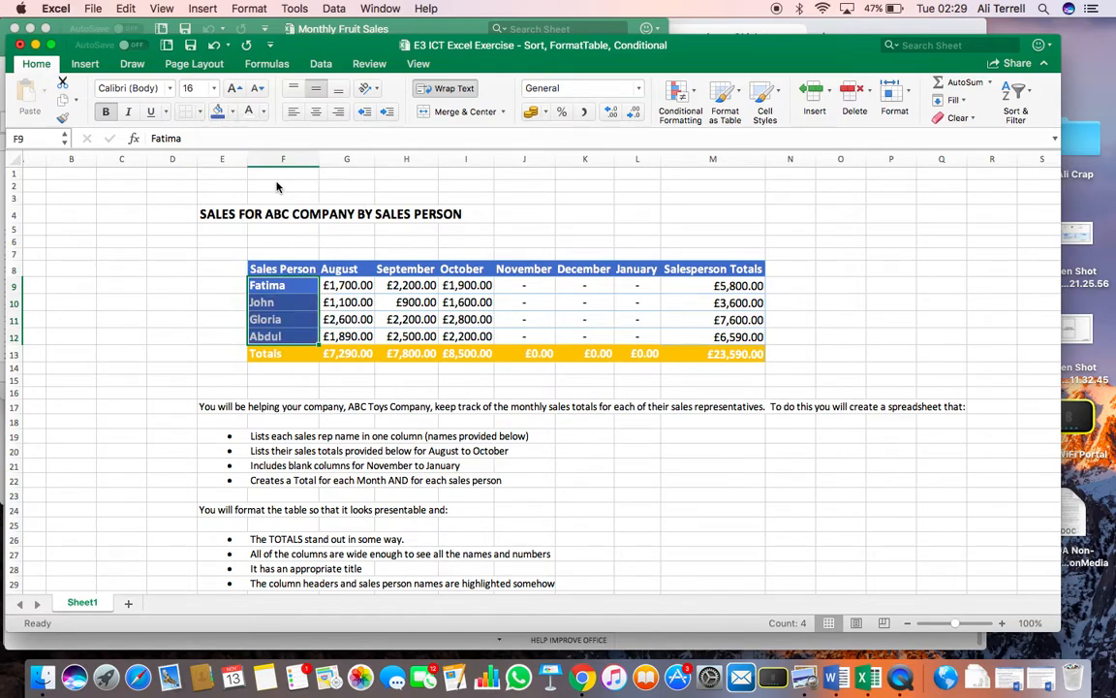
pyautogui.click(408, 272)
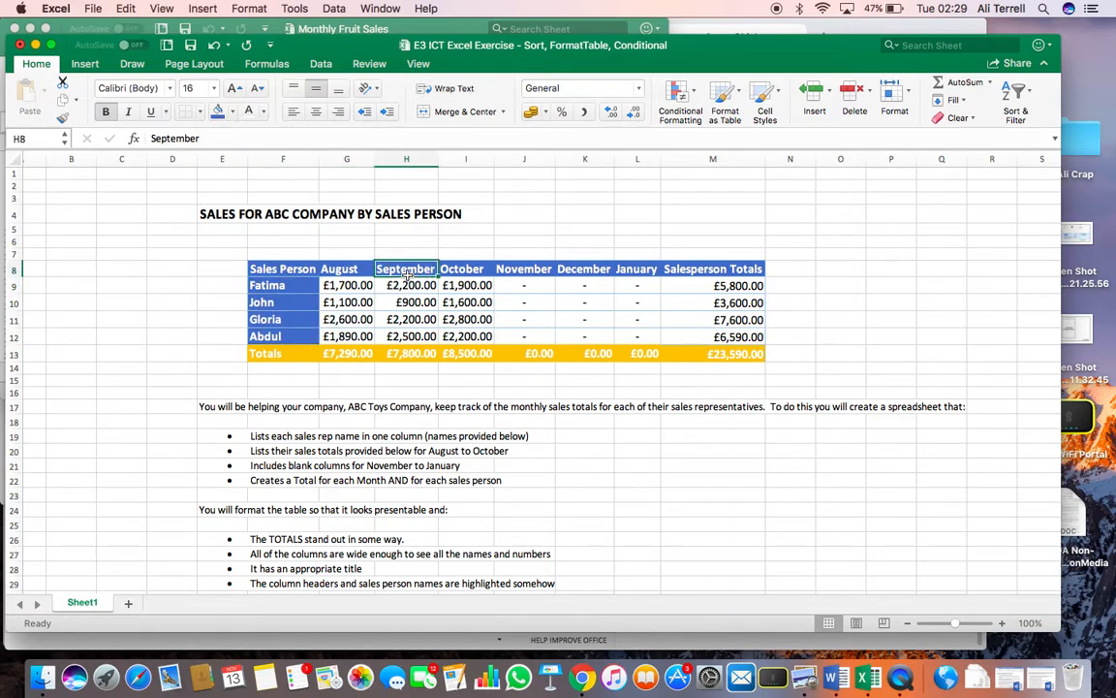
pyautogui.click(582, 380)
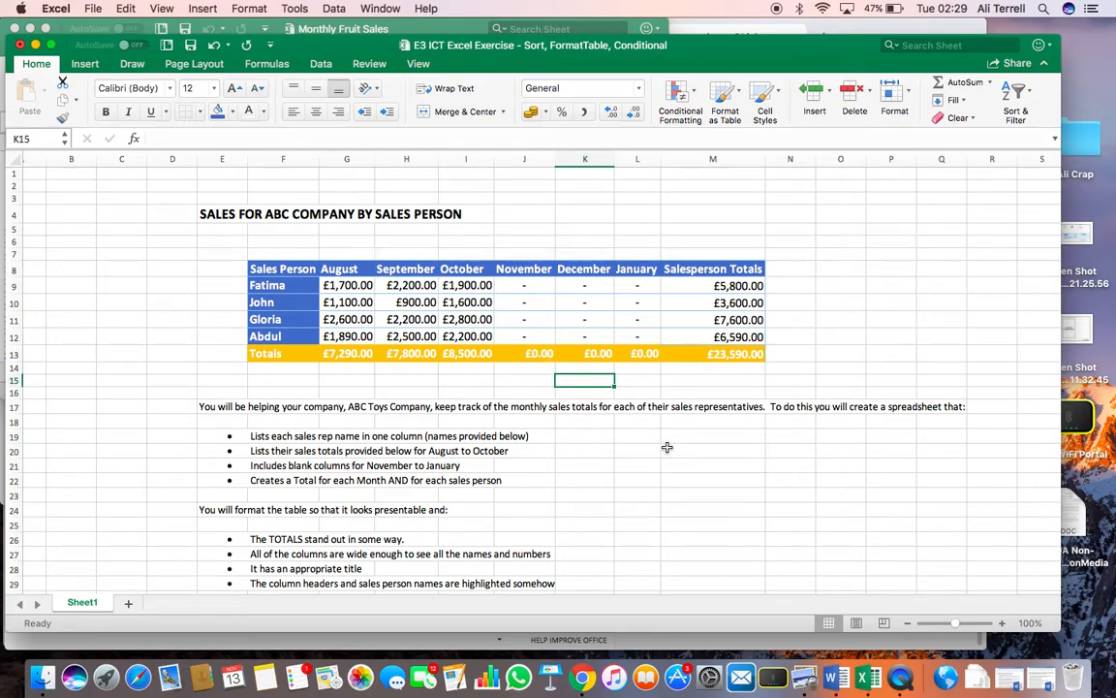
# Move the table title from E4 to H4, above the table
pyautogui.click(219, 215)
pyautogui.moveTo(235, 205); pyautogui.dragTo(398, 218)
pyautogui.click(567, 270)
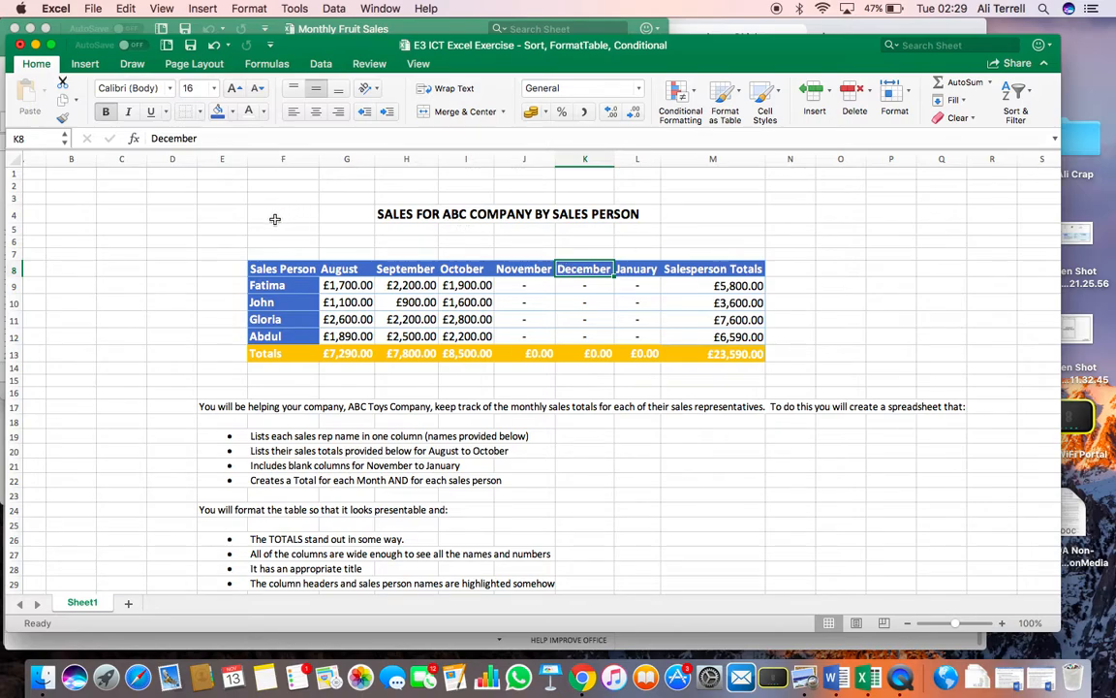
# Merge and center the title across F4 to M4 and increase the height of row 4 to fit the text
pyautogui.moveTo(280, 214); pyautogui.dragTo(717, 217)
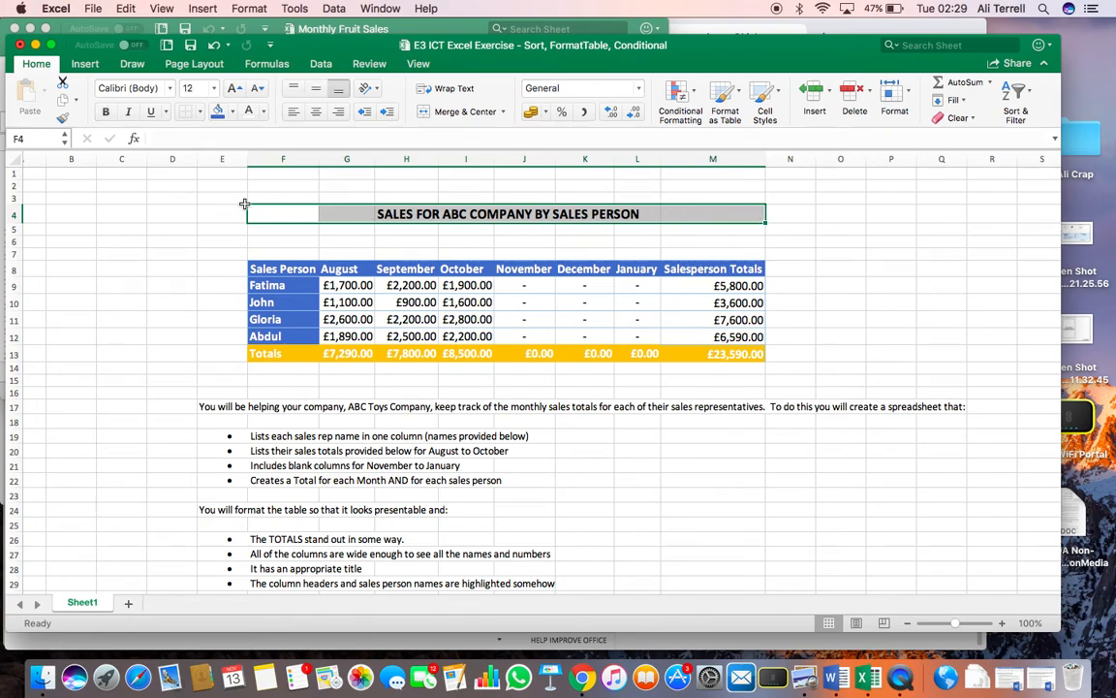
pyautogui.click(464, 113)
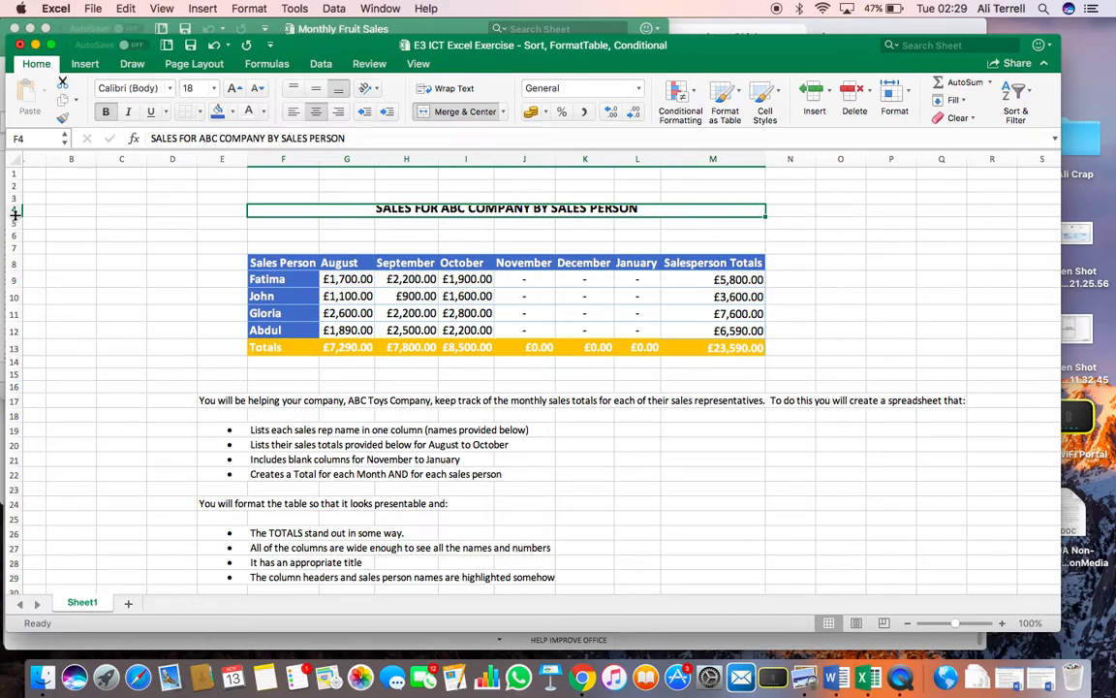
pyautogui.moveTo(14, 212); pyautogui.dragTo(16, 229)
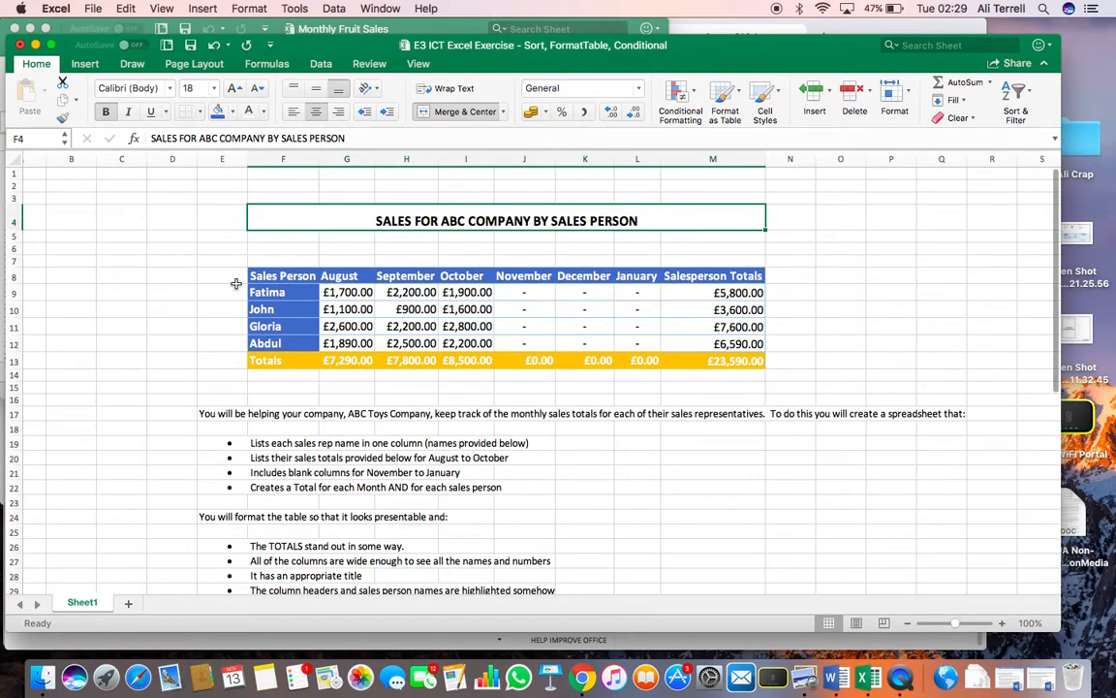
pyautogui.click(378, 310)
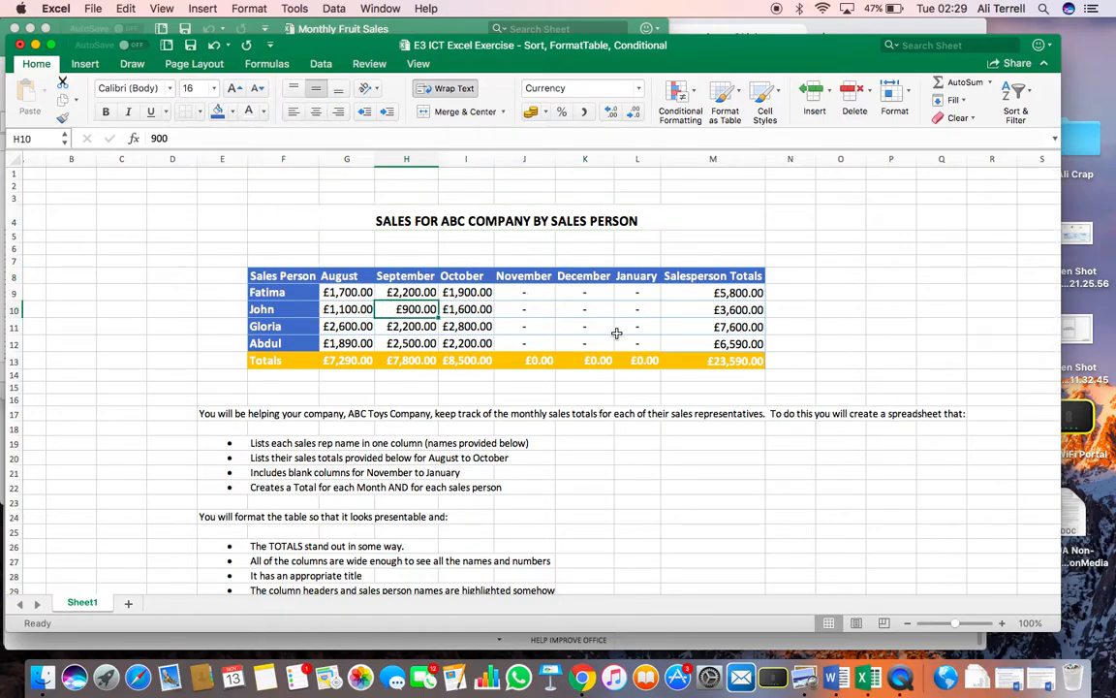
pyautogui.click(853, 326)
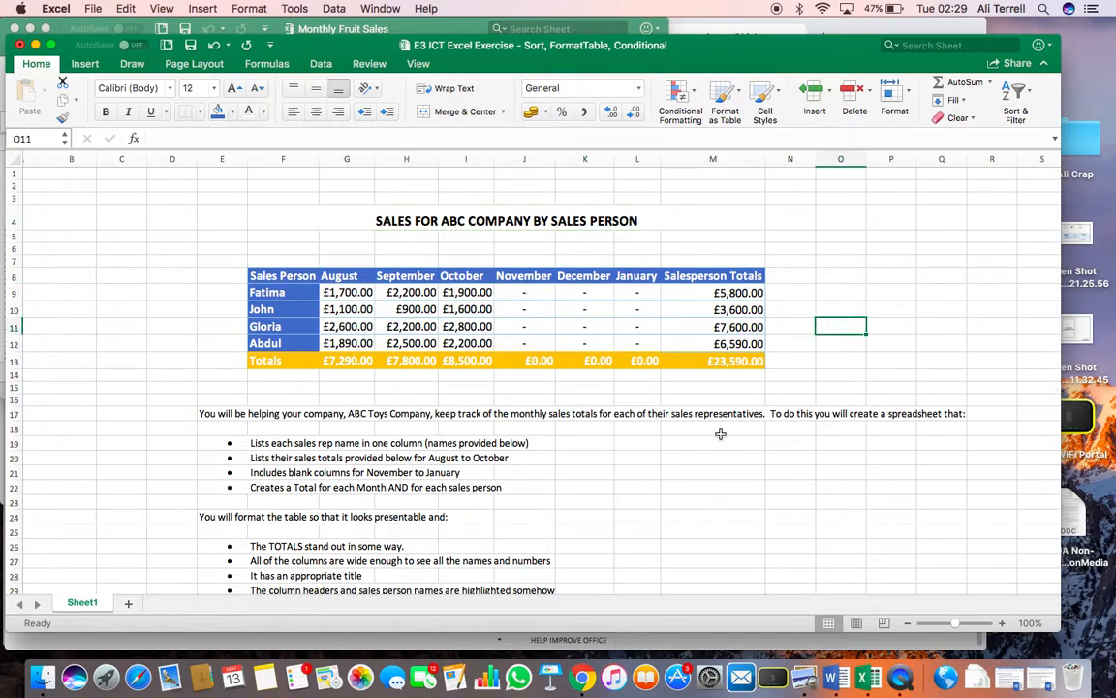
# Make the salesperson totals in M9 to M12 bold
pyautogui.scroll(-5, 674, 477)
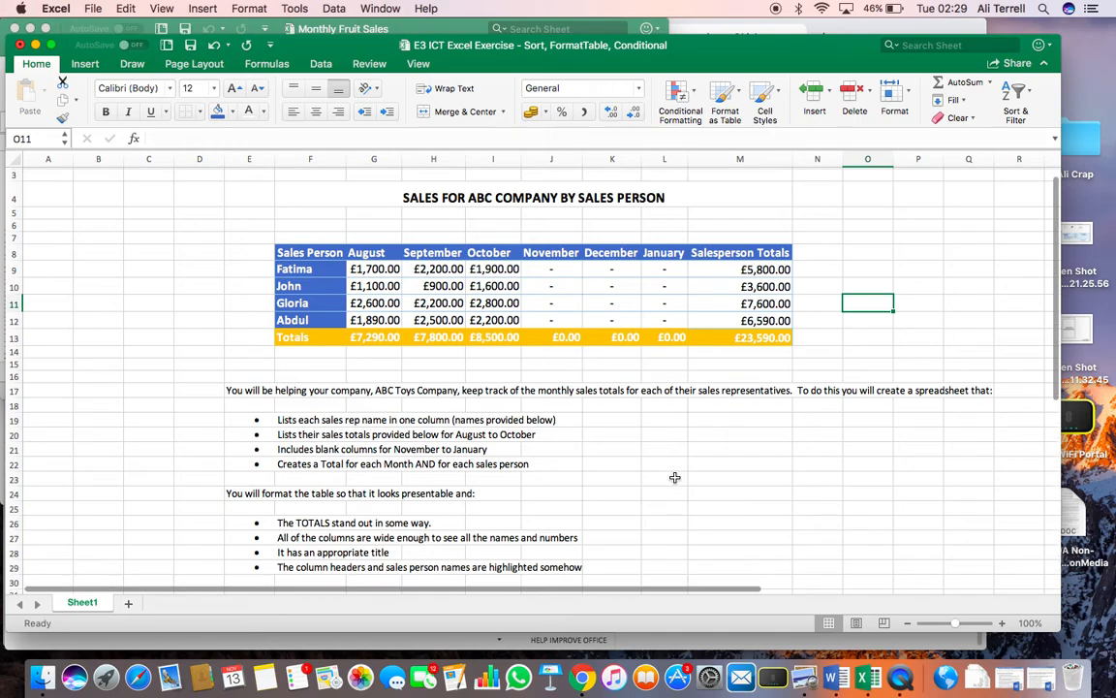
pyautogui.scroll(1, 674, 477)
pyautogui.scroll(-2, 674, 477)
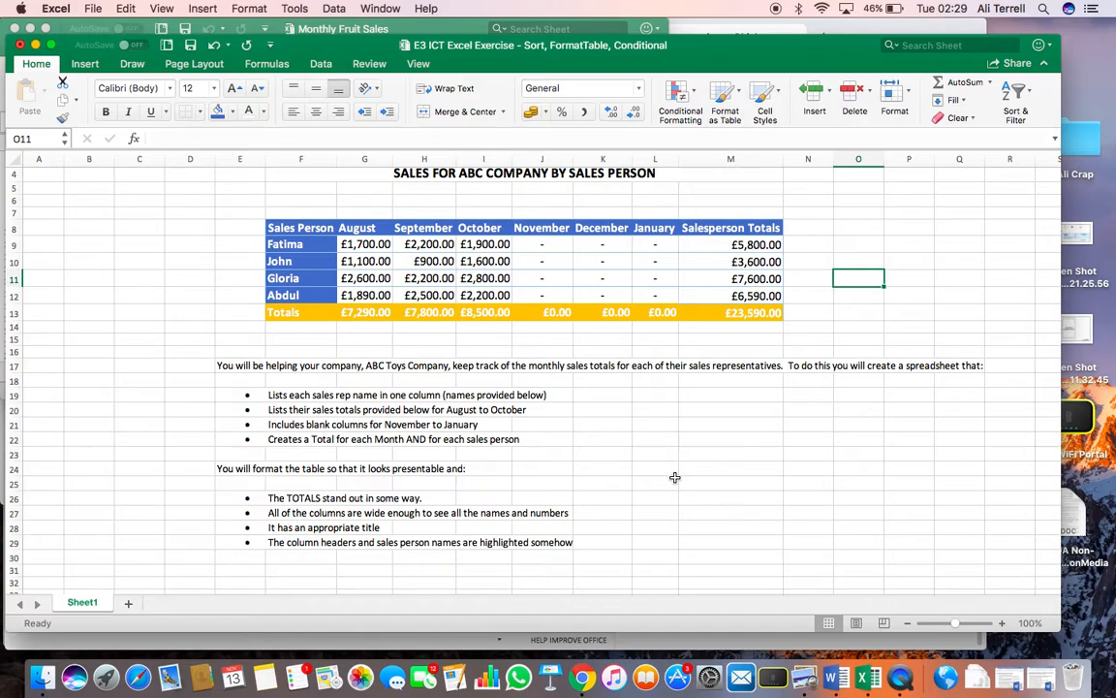
pyautogui.scroll(2, 674, 477)
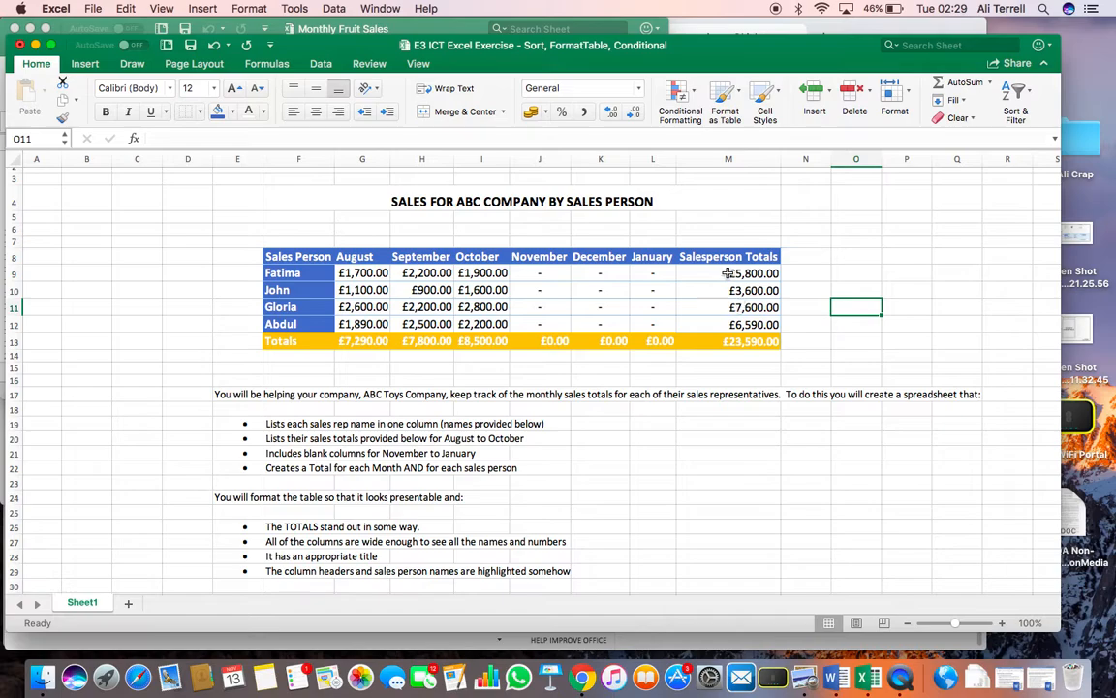
pyautogui.moveTo(727, 274); pyautogui.dragTo(733, 326)
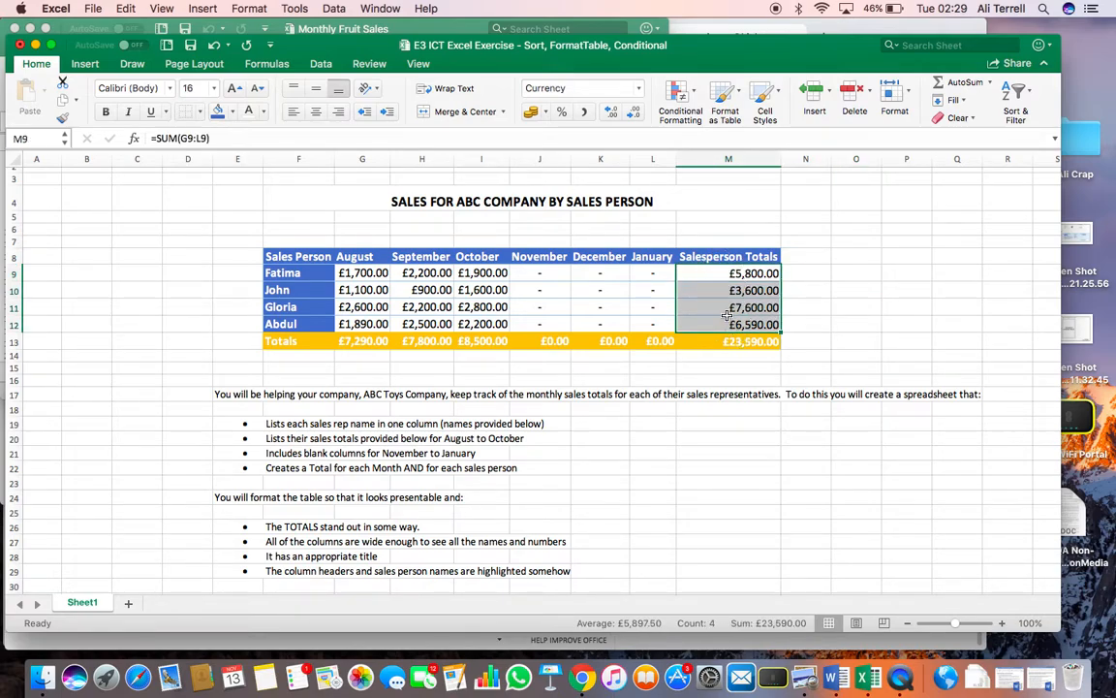
pyautogui.click(106, 112)
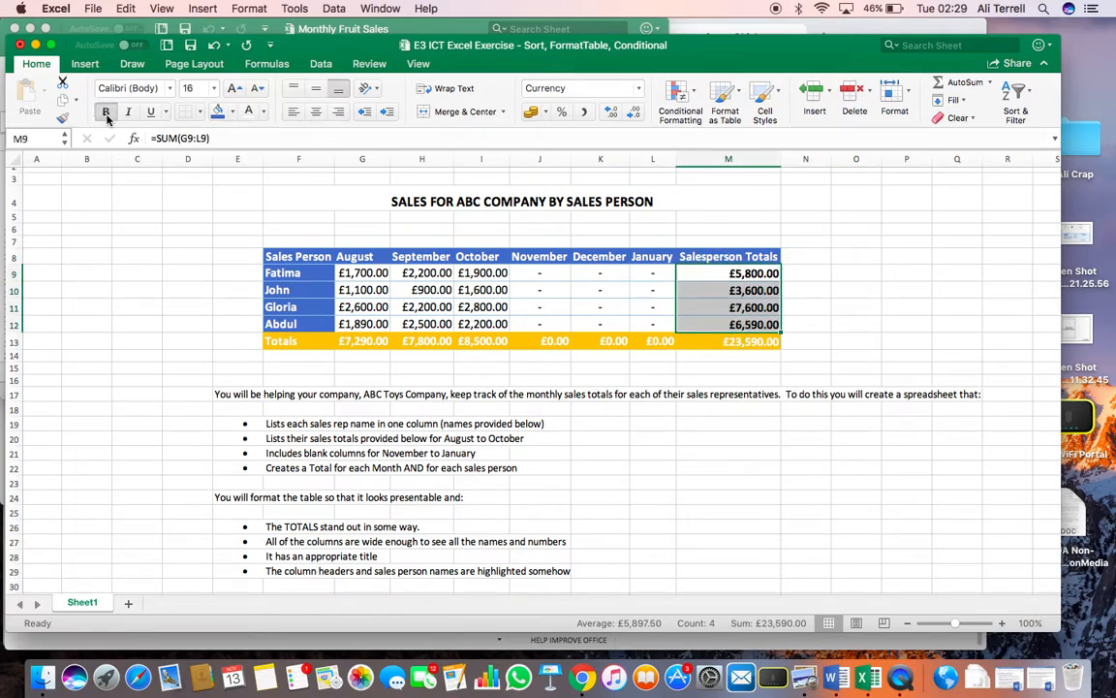
pyautogui.click(705, 322)
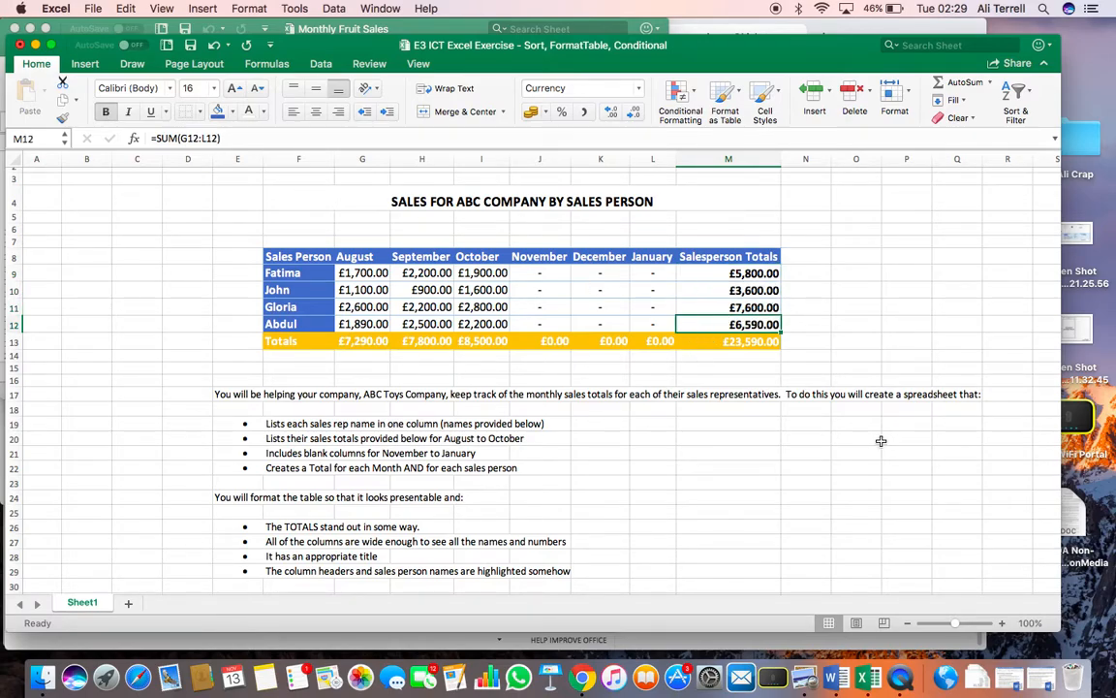